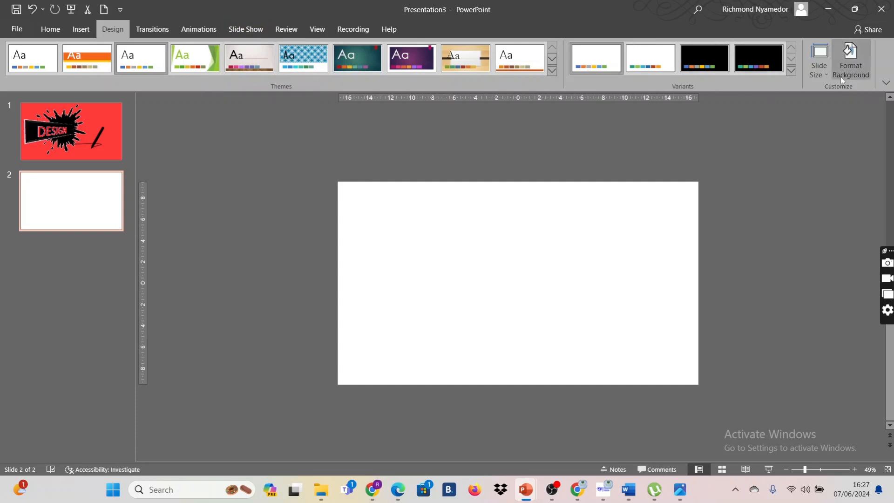
{"action": "left_click", "coordinate": [50, 33]}
{"action": "left_click", "coordinate": [81, 31]}
{"action": "left_click", "coordinate": [111, 31]}
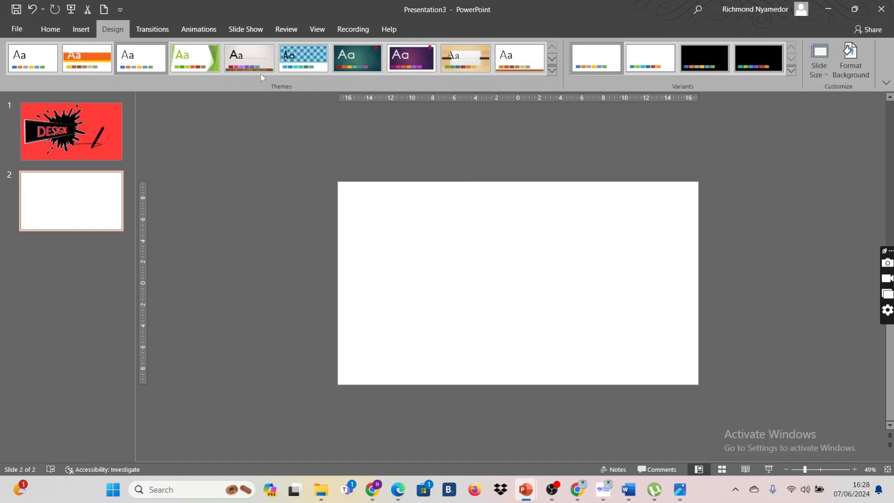
Browse for a saved theme and apply Theme3 from the PPT FILES folder to the presentation
{"action": "left_click", "coordinate": [552, 71]}
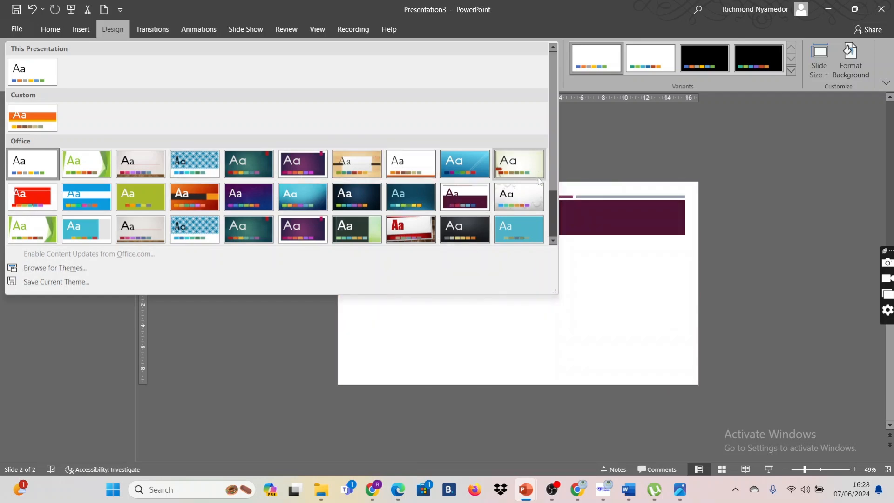
{"action": "left_click", "coordinate": [519, 233]}
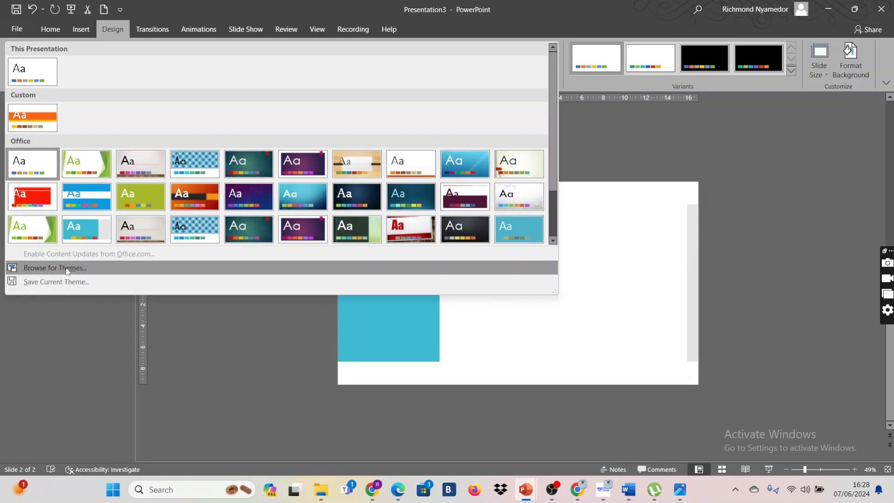
{"action": "left_click", "coordinate": [67, 268]}
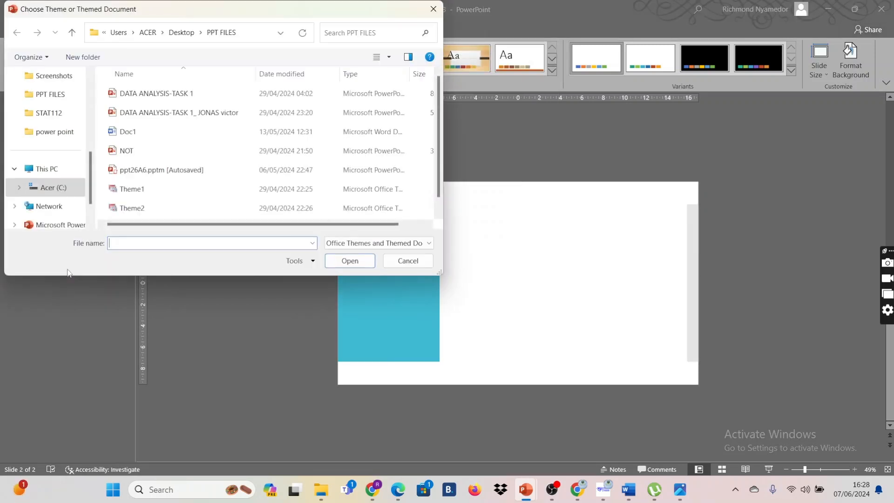
{"action": "scroll", "coordinate": [170, 179], "scroll_direction": "down", "scroll_amount": 1}
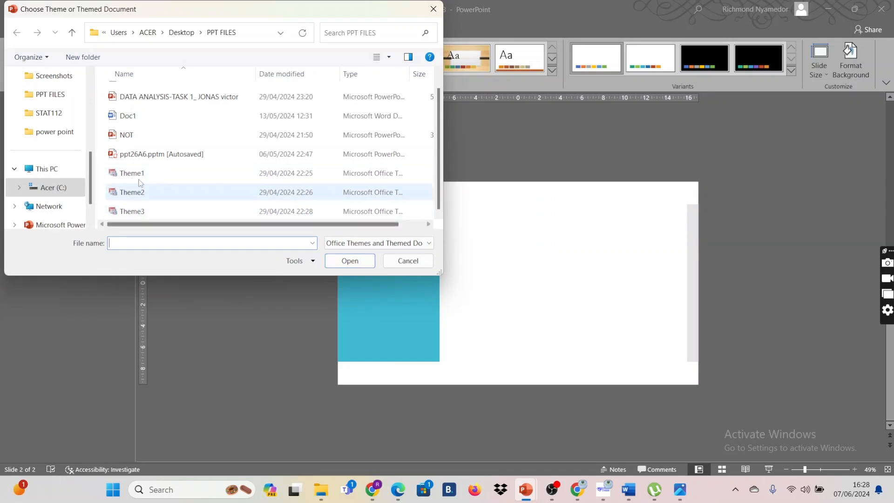
{"action": "left_click", "coordinate": [140, 211]}
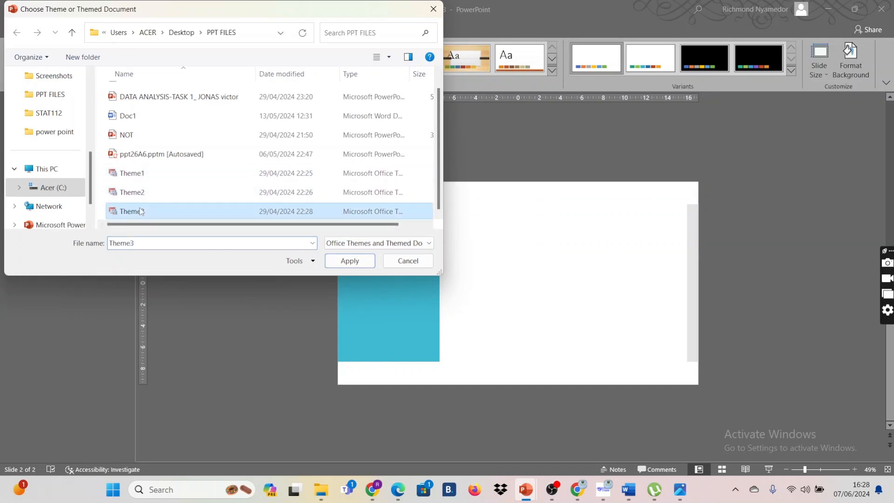
{"action": "left_click", "coordinate": [349, 260]}
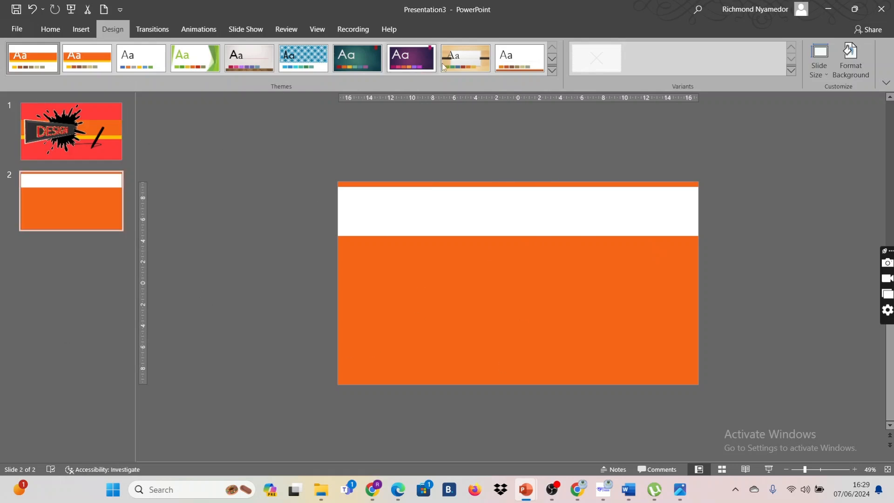
Apply the built-in blue Banded theme to the presentation
{"action": "left_click", "coordinate": [552, 71]}
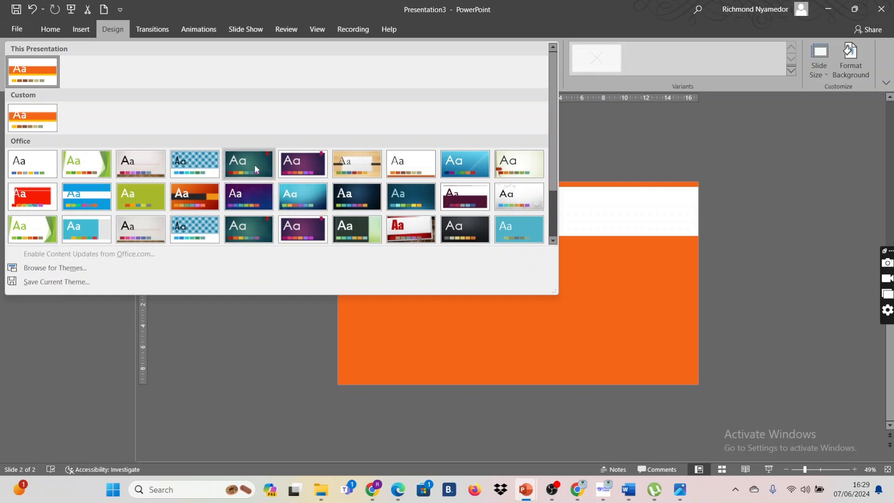
{"action": "left_click", "coordinate": [63, 198]}
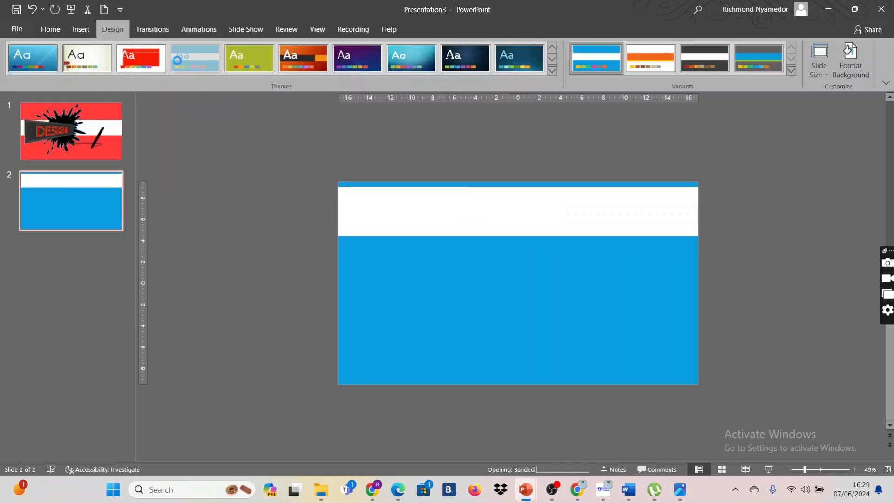
{"action": "left_click", "coordinate": [551, 71]}
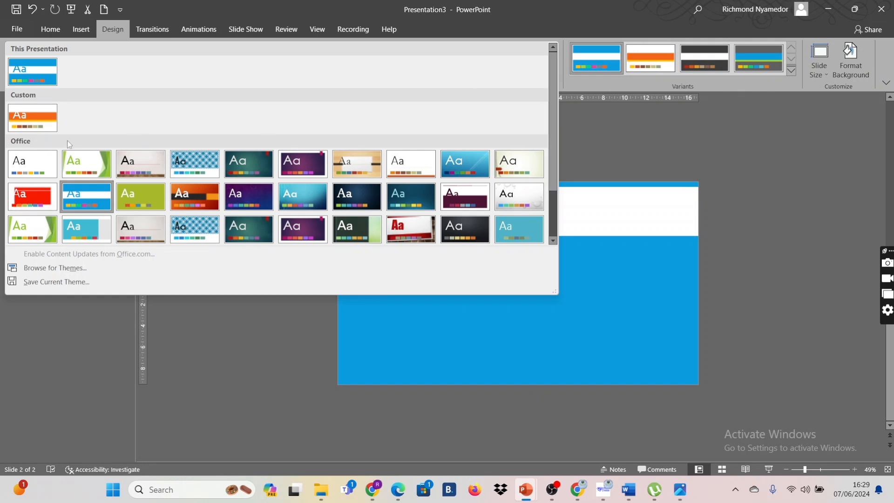
{"action": "left_click", "coordinate": [33, 83]}
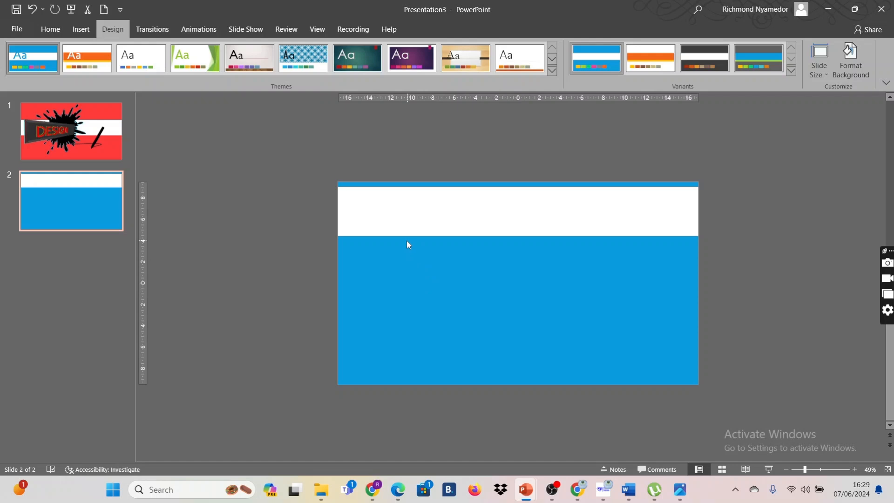
{"action": "left_click", "coordinate": [554, 74]}
{"action": "left_click", "coordinate": [570, 131]}
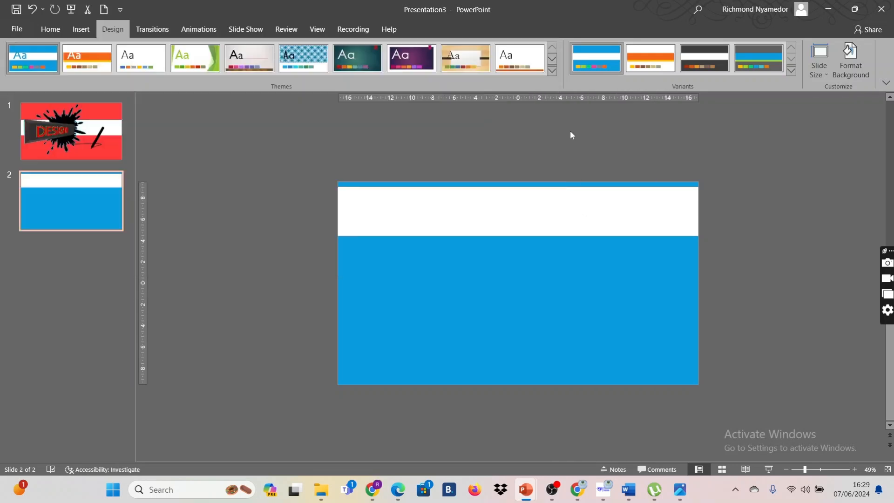
{"action": "left_click", "coordinate": [551, 73]}
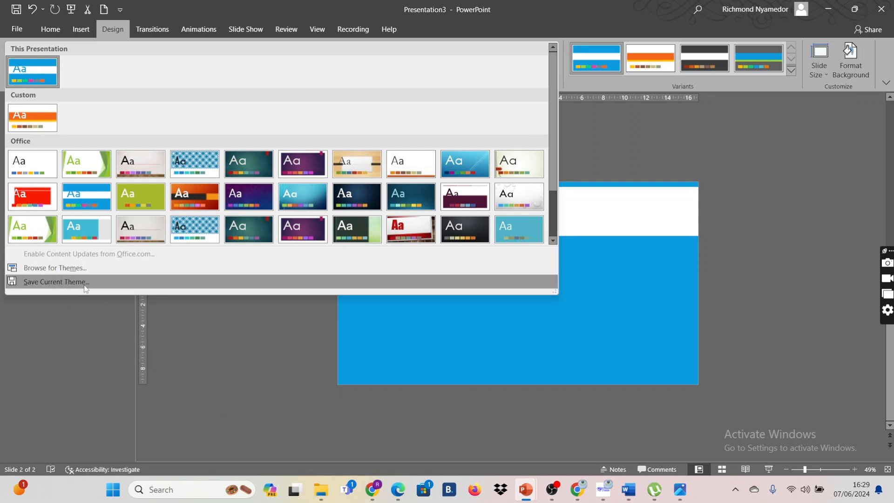
{"action": "left_click", "coordinate": [600, 140]}
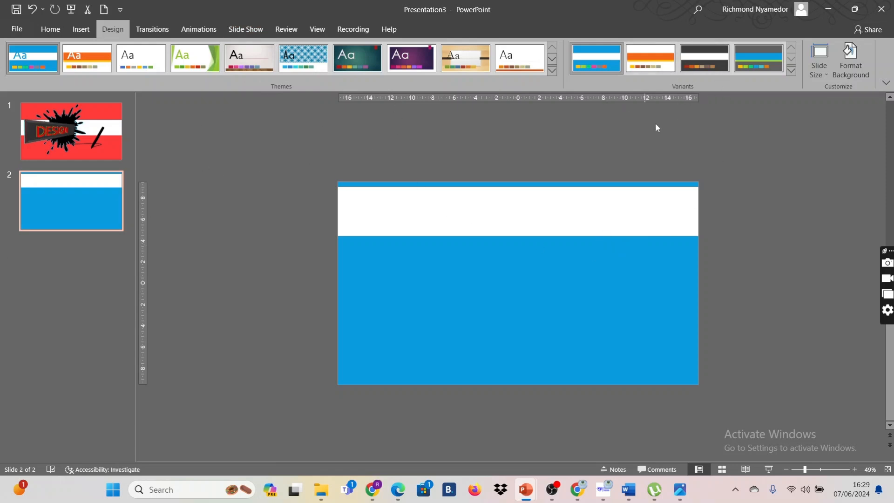
Examine the theme's variants and their Colors, Fonts, Effects and Background Styles options without applying any
{"action": "left_click", "coordinate": [634, 69]}
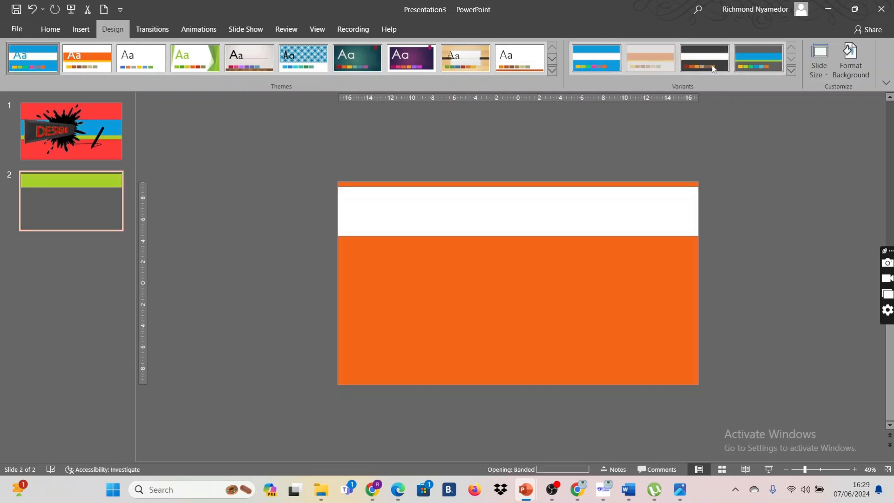
{"action": "left_click", "coordinate": [792, 70]}
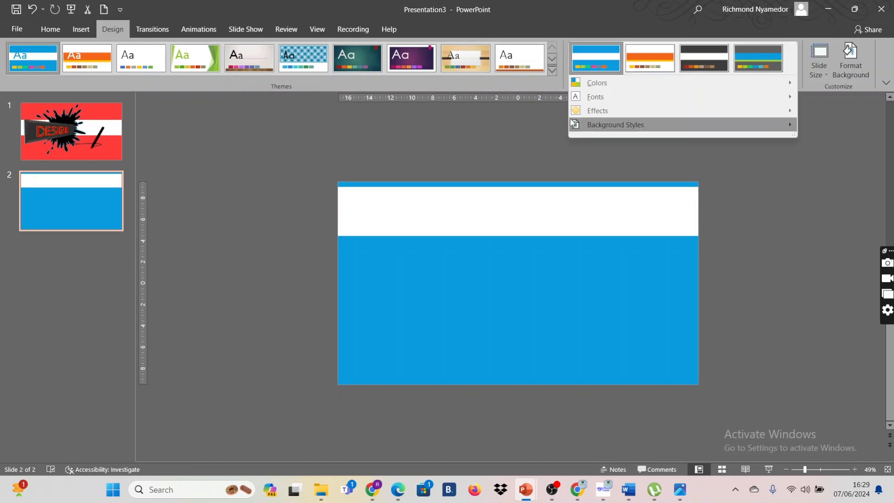
{"action": "mouse_move", "coordinate": [601, 82]}
{"action": "left_click", "coordinate": [305, 145]}
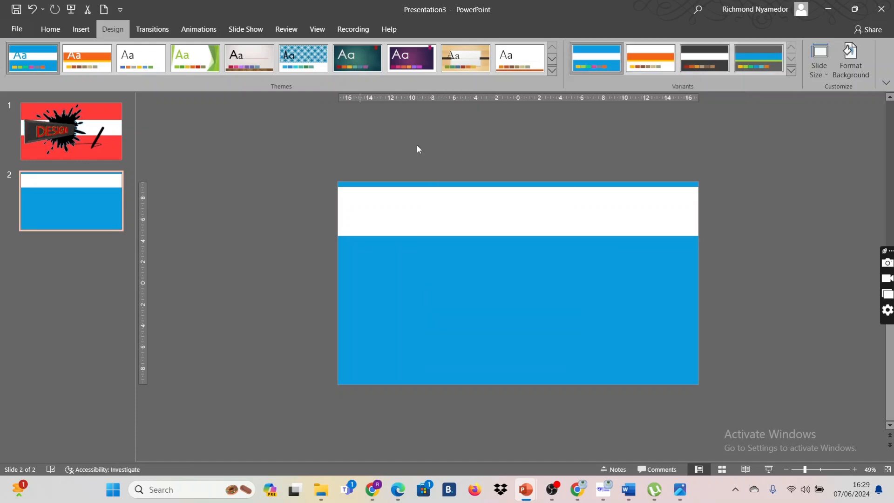
{"action": "left_click", "coordinate": [792, 71]}
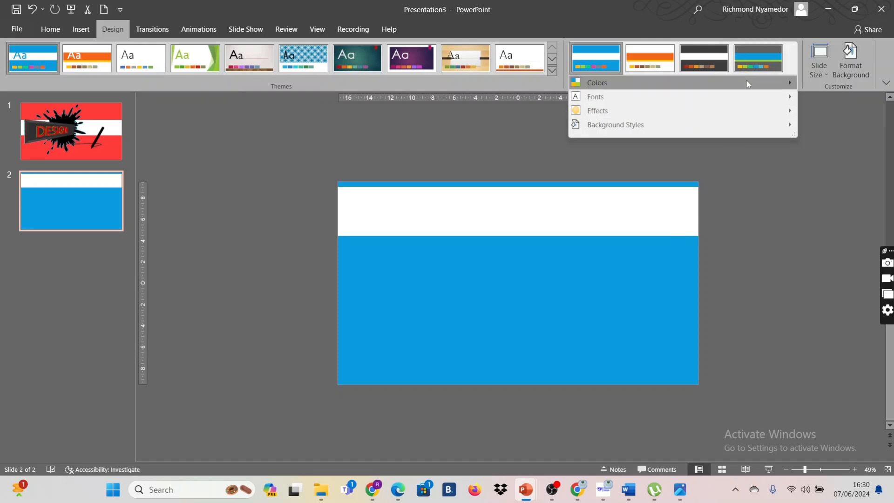
{"action": "mouse_move", "coordinate": [748, 84]}
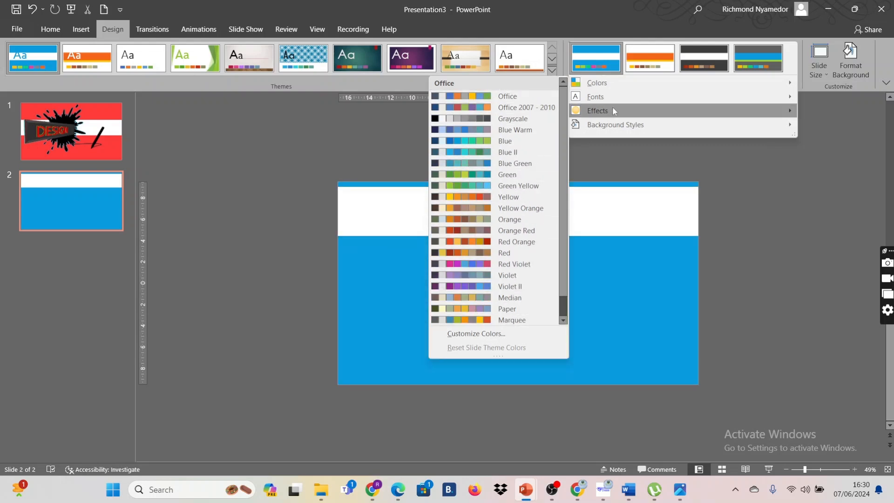
{"action": "mouse_move", "coordinate": [672, 95]}
{"action": "left_click", "coordinate": [590, 151]}
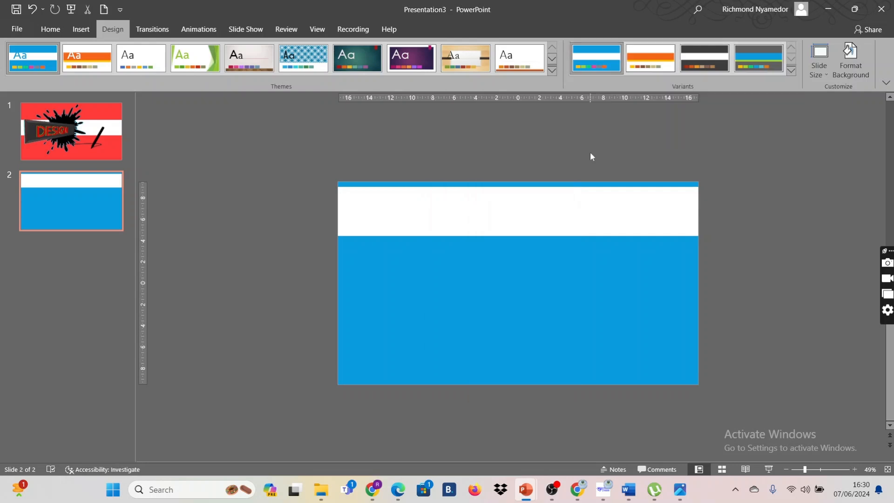
Insert a text box across slide 2's white band and enter TUTORIALS ACADEMY in a dark font color
{"action": "left_click", "coordinate": [83, 30]}
{"action": "left_click", "coordinate": [469, 61]}
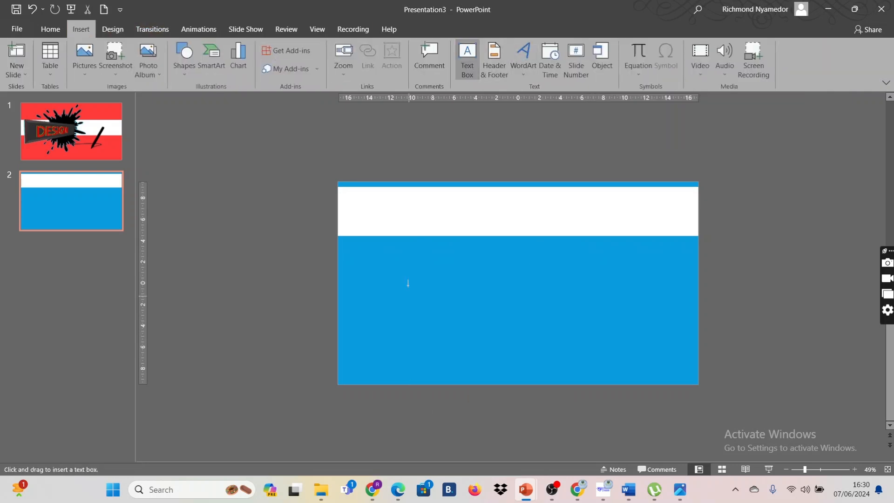
{"action": "left_click_drag", "start_coordinate": [360, 195], "coordinate": [652, 225]}
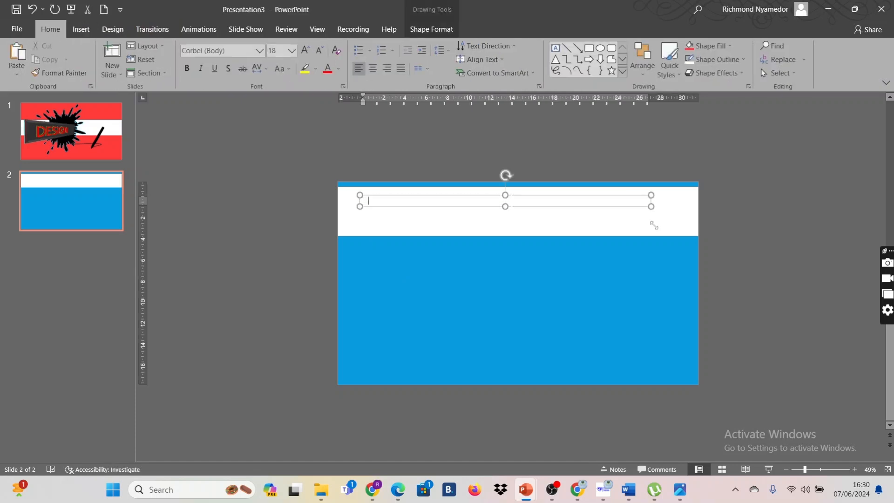
{"action": "left_click", "coordinate": [338, 69]}
{"action": "left_click", "coordinate": [327, 96]}
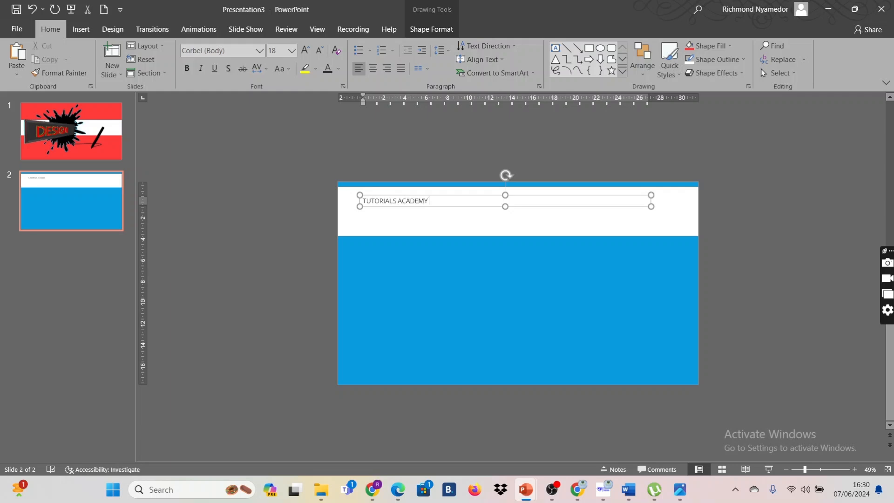
Format the TUTORIALS ACADEMY text as centered, bold and 40 pt
{"action": "key", "text": "ctrl+a"}
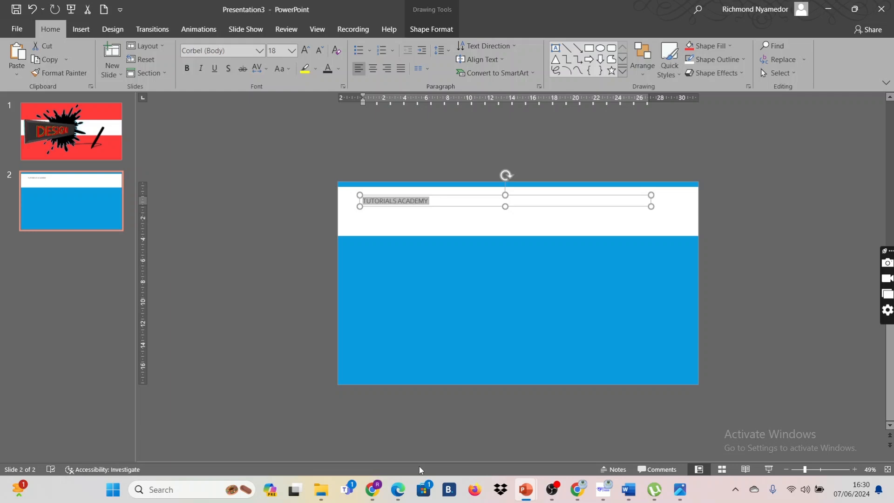
{"action": "key", "text": "ctrl+e"}
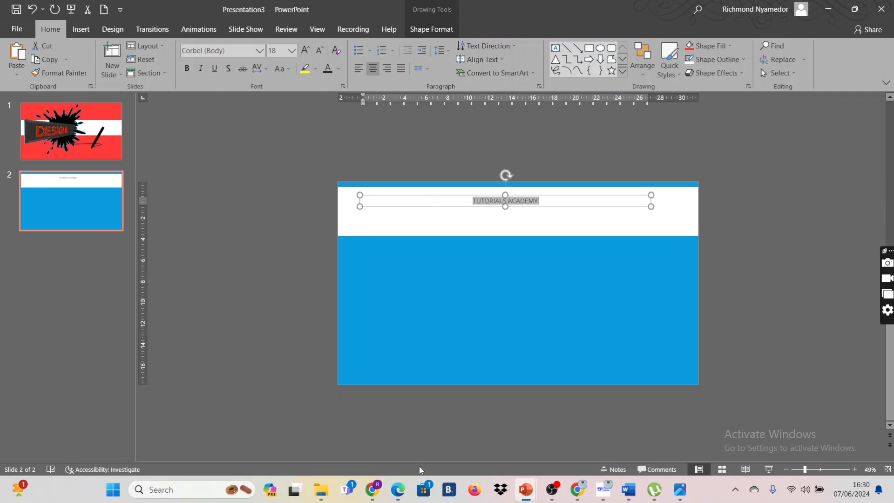
{"action": "key", "text": "ctrl+shift+period"}
{"action": "key", "text": "ctrl+shift+period"}
{"action": "key", "text": "ctrl+shift+period"}
{"action": "key", "text": "ctrl+shift+period"}
{"action": "key", "text": "ctrl+shift+period"}
{"action": "key", "text": "ctrl+shift+period"}
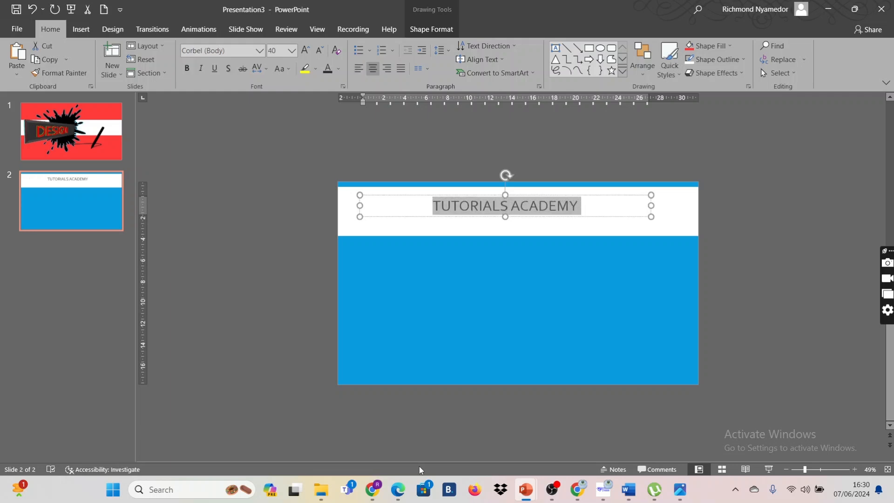
{"action": "key", "text": "ctrl+b"}
{"action": "left_click", "coordinate": [642, 256]}
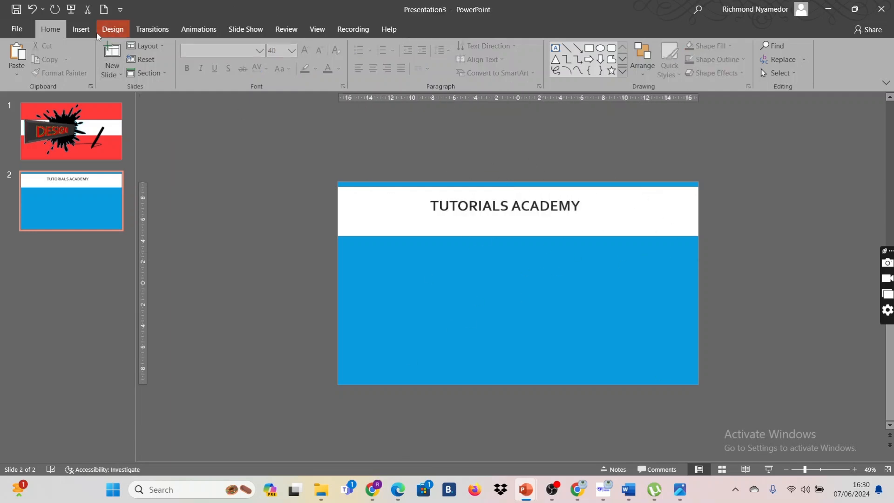
{"action": "left_click", "coordinate": [113, 29]}
{"action": "left_click", "coordinate": [791, 70]}
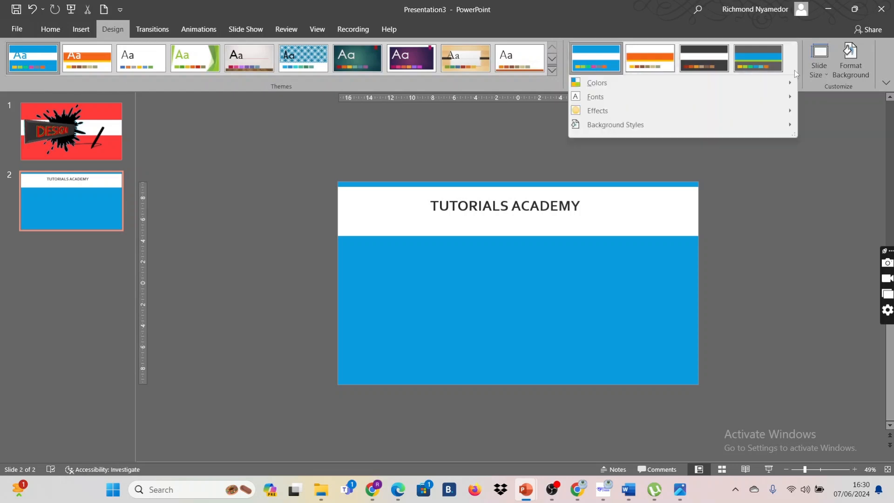
{"action": "mouse_move", "coordinate": [764, 99]}
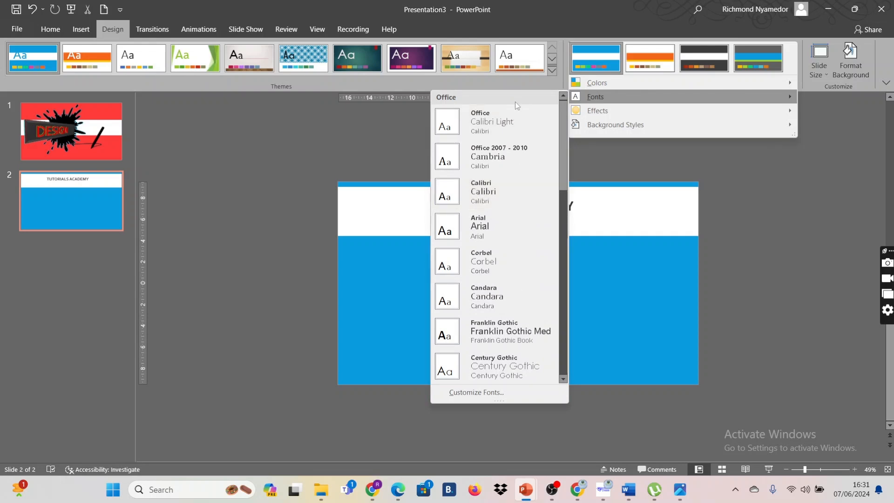
{"action": "left_click", "coordinate": [611, 244]}
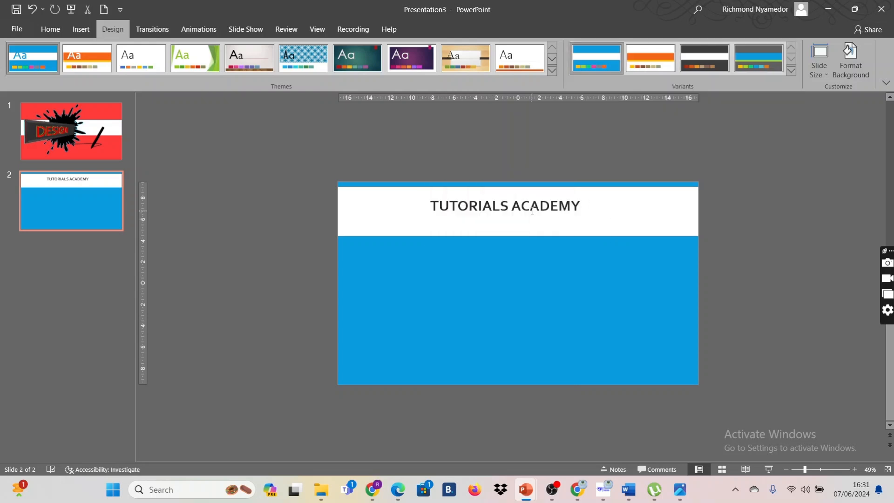
Left-align the whole TUTORIALS ACADEMY text in its text box
{"action": "double_click", "coordinate": [533, 208]}
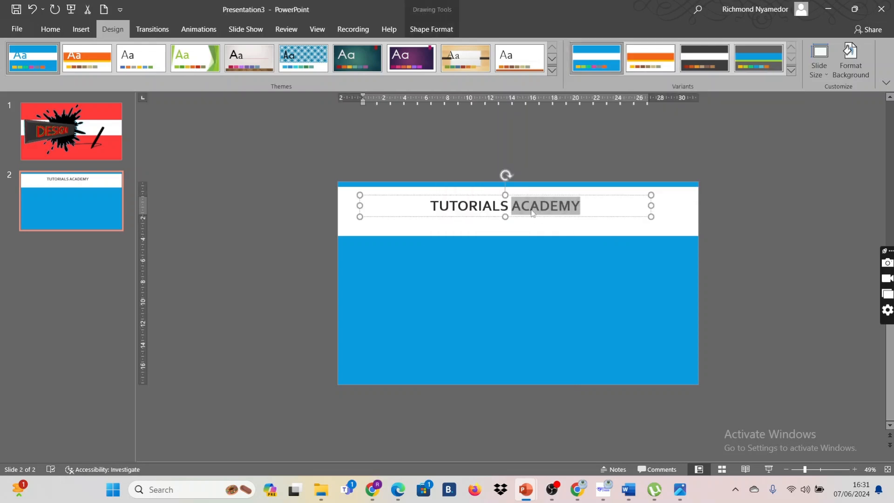
{"action": "key", "text": "ctrl+a"}
{"action": "left_click", "coordinate": [50, 29]}
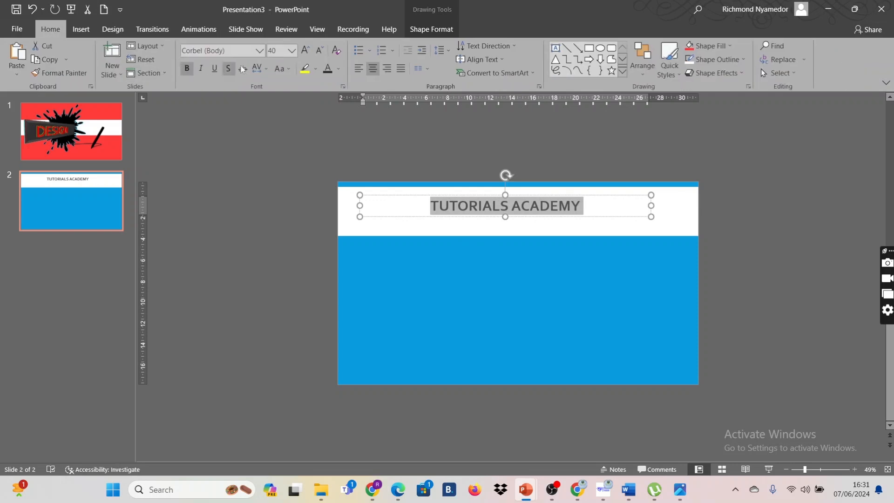
{"action": "key", "text": "ctrl+l"}
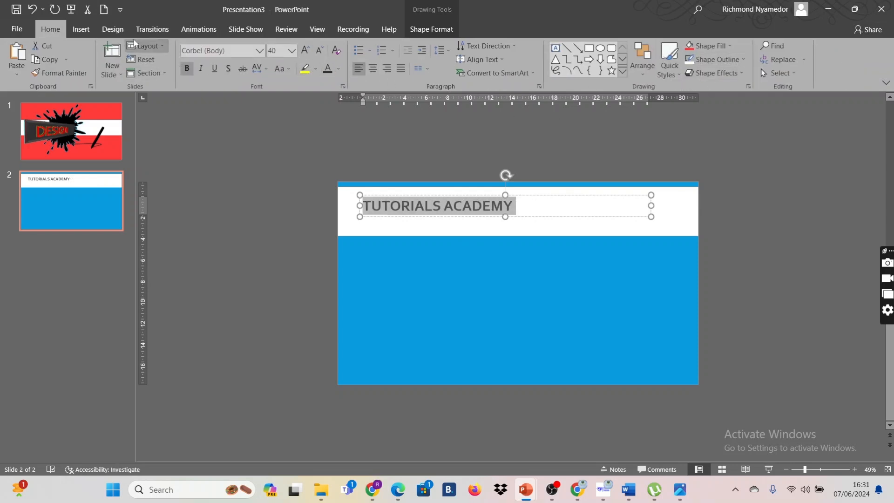
{"action": "left_click", "coordinate": [113, 29]}
{"action": "left_click", "coordinate": [575, 281]}
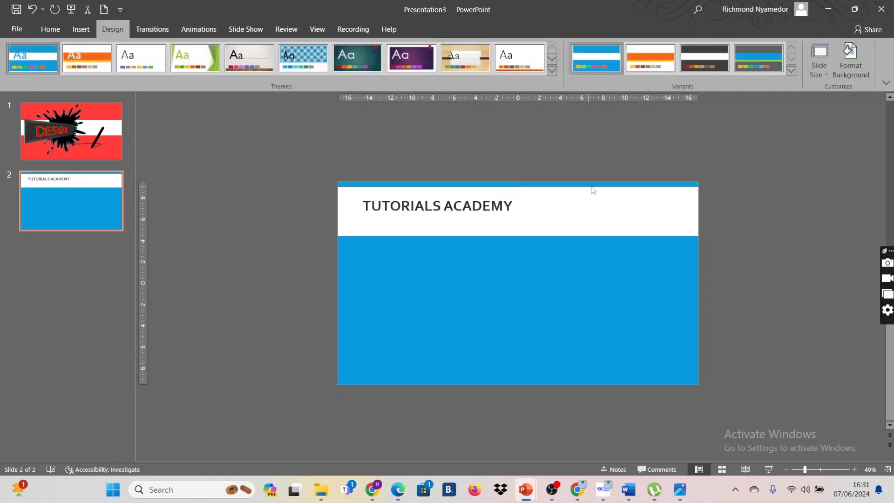
Preview the theme variant's font sets on the TUTORIALS ACADEMY title without applying any
{"action": "left_click", "coordinate": [792, 71]}
{"action": "mouse_move", "coordinate": [671, 97]}
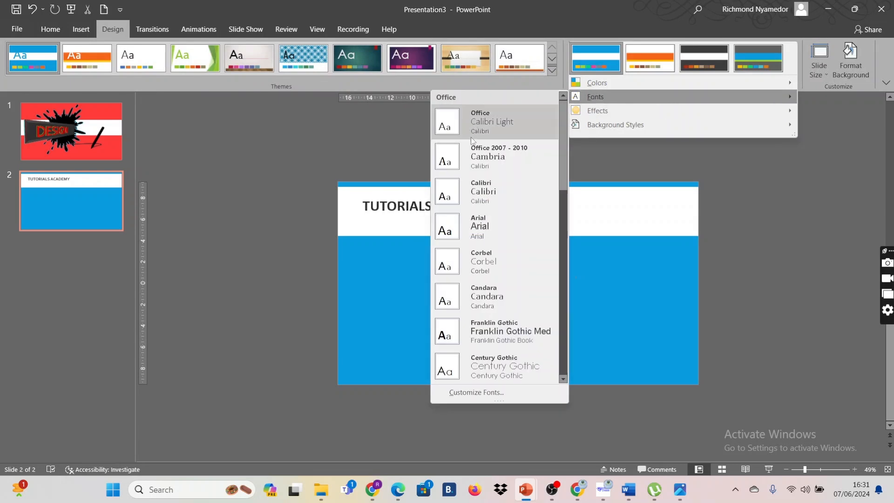
{"action": "scroll", "coordinate": [479, 279], "scroll_direction": "down", "scroll_amount": 8}
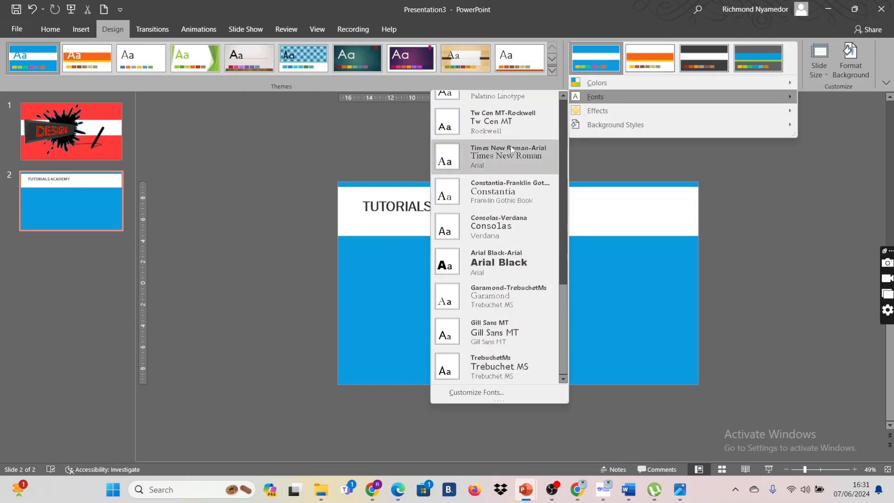
{"action": "scroll", "coordinate": [508, 159], "scroll_direction": "up", "scroll_amount": 8}
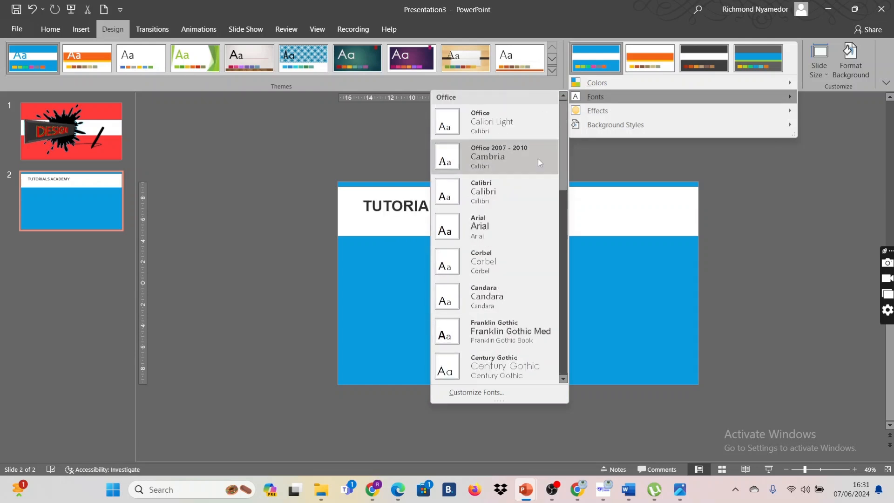
{"action": "scroll", "coordinate": [533, 233], "scroll_direction": "down", "scroll_amount": 8}
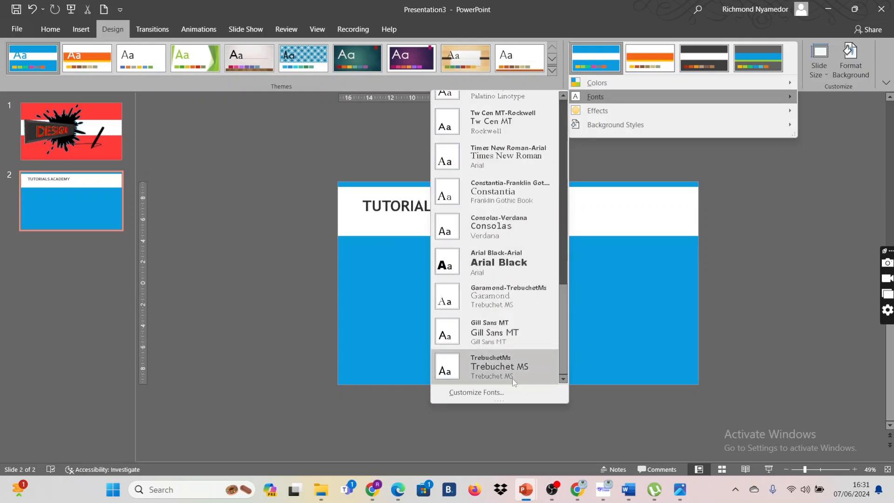
{"action": "scroll", "coordinate": [512, 259], "scroll_direction": "up", "scroll_amount": 8}
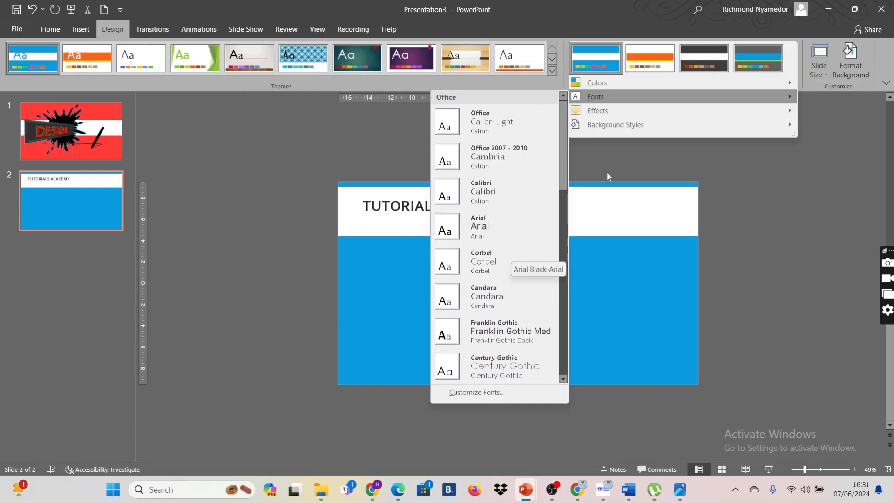
{"action": "left_click", "coordinate": [630, 175]}
Draw a rounded rectangle about 12.4 cm wide and 3.2 cm high in the white band beside TUTORIALS ACADEMY
{"action": "left_click", "coordinate": [81, 29]}
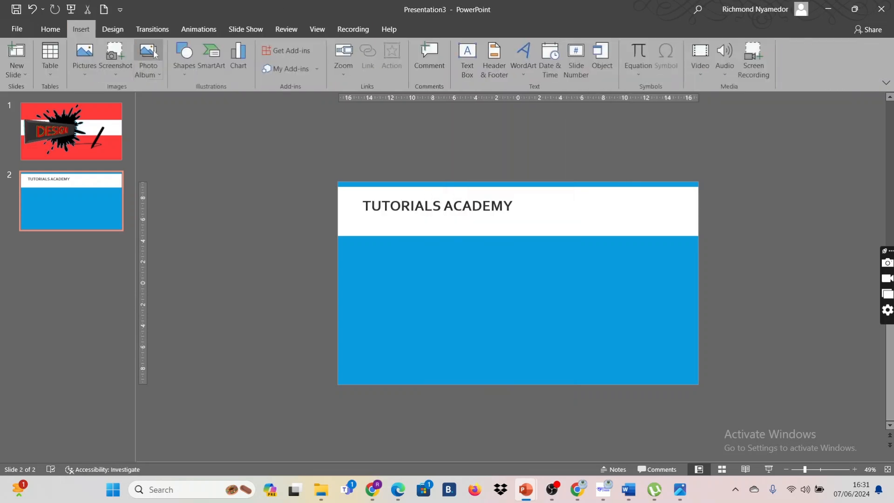
{"action": "left_click", "coordinate": [185, 65]}
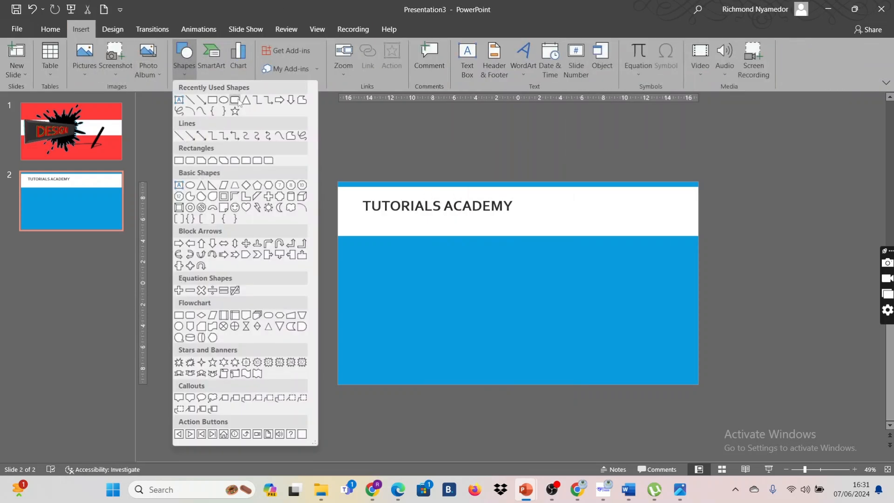
{"action": "left_click", "coordinate": [238, 105]}
{"action": "left_click_drag", "start_coordinate": [533, 194], "coordinate": [665, 229]}
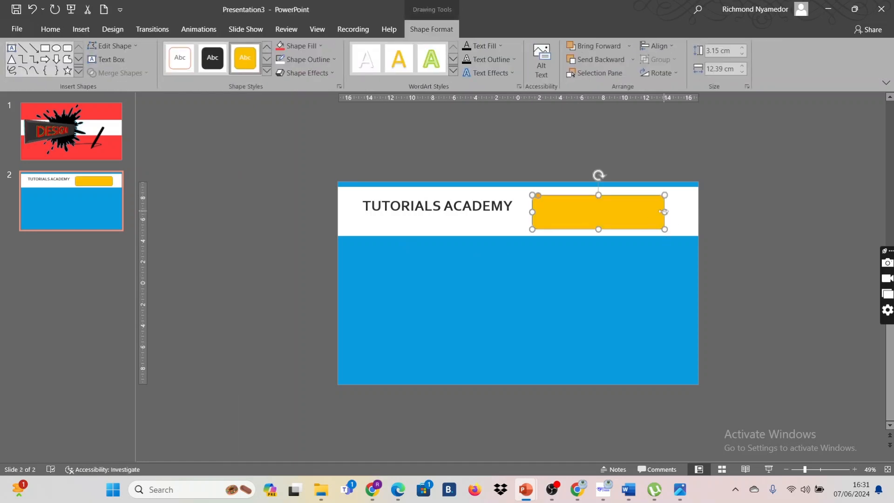
{"action": "left_click", "coordinate": [682, 228]}
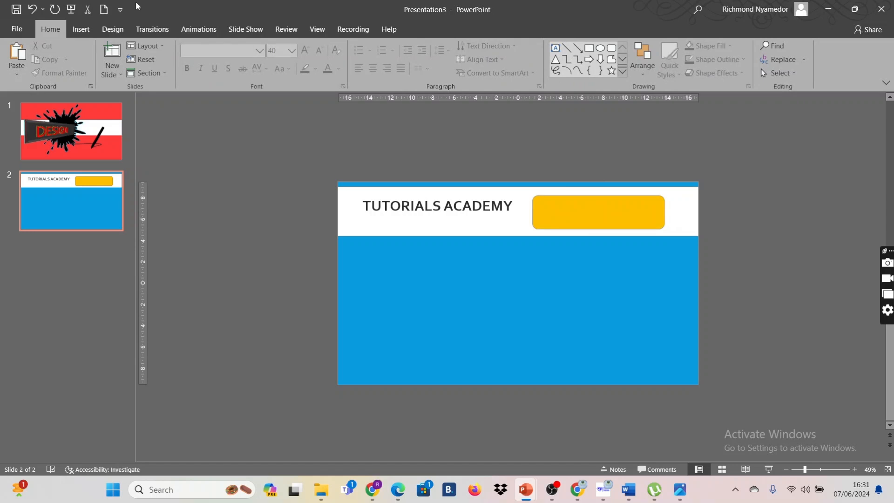
Examine the theme variant's Effects options with the yellow rectangle on slide 2, without applying any
{"action": "left_click", "coordinate": [113, 29]}
{"action": "left_click", "coordinate": [791, 70]}
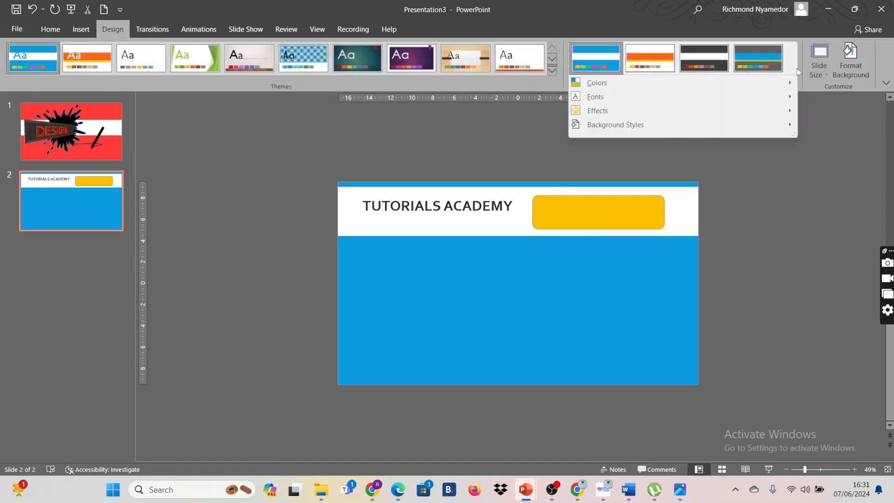
{"action": "mouse_move", "coordinate": [600, 110]}
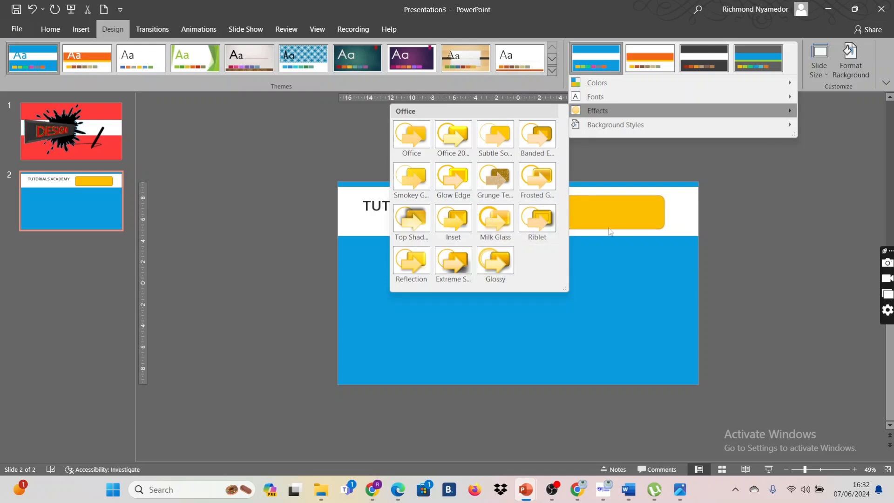
{"action": "left_click", "coordinate": [672, 211]}
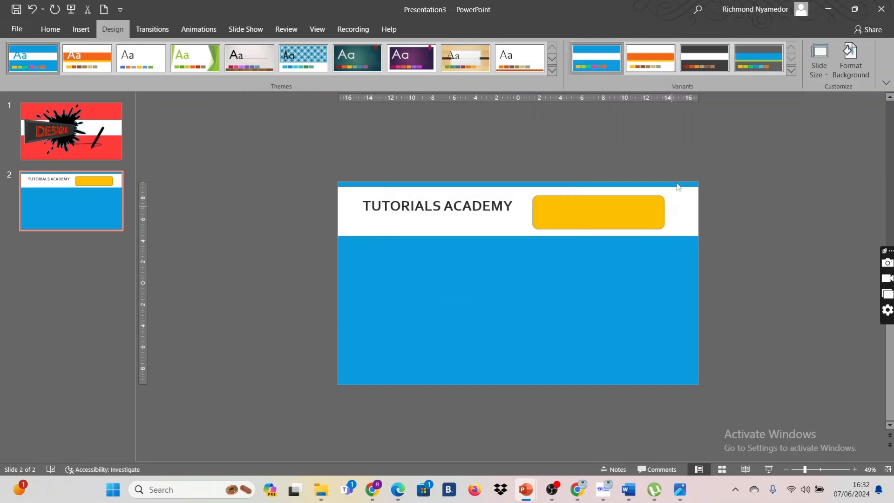
Preview the variant's Background Styles on slide 2 and open the Format Background settings
{"action": "left_click", "coordinate": [794, 71]}
{"action": "mouse_move", "coordinate": [652, 125]}
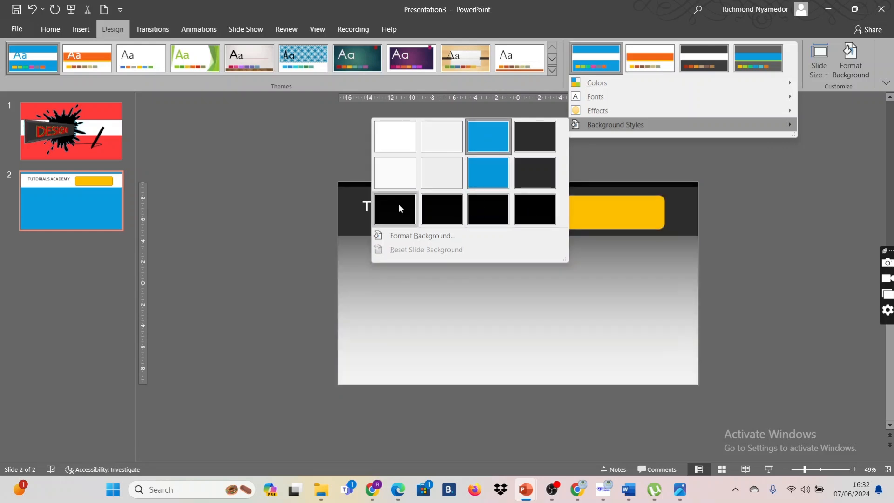
{"action": "left_click", "coordinate": [482, 234]}
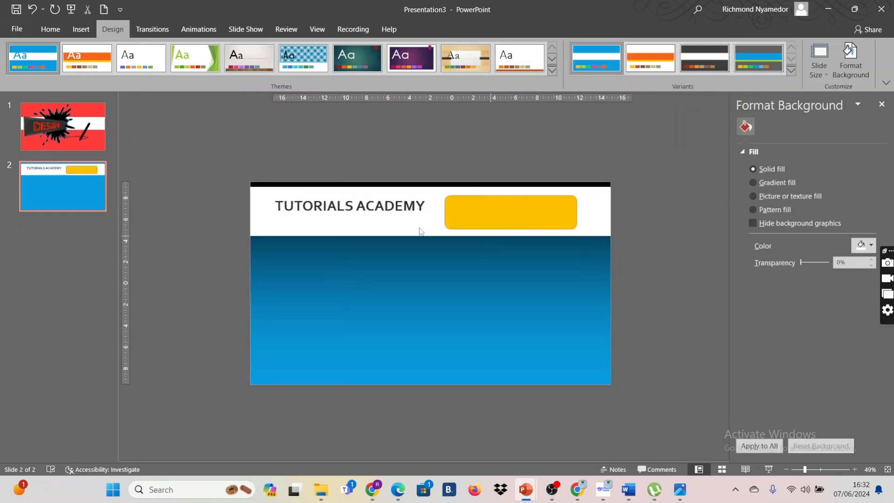
Try a gradient fill and a picture or texture fill as slide 2's background
{"action": "left_click", "coordinate": [754, 182]}
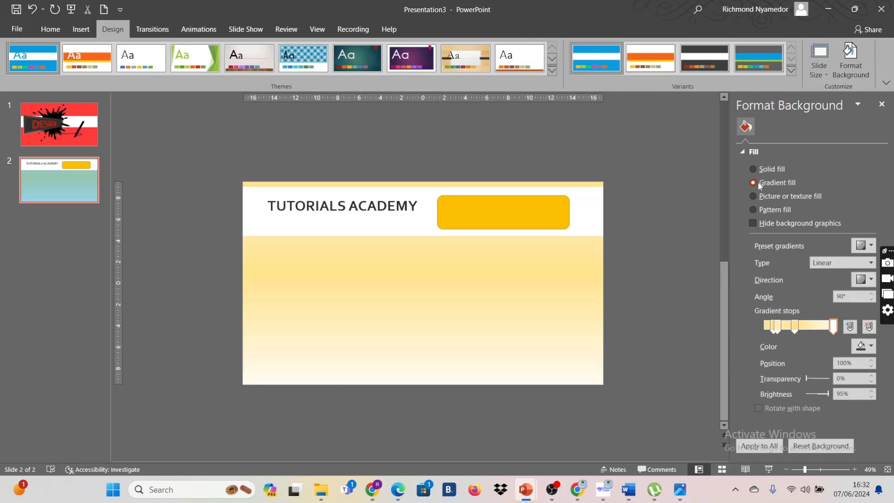
{"action": "left_click", "coordinate": [754, 196]}
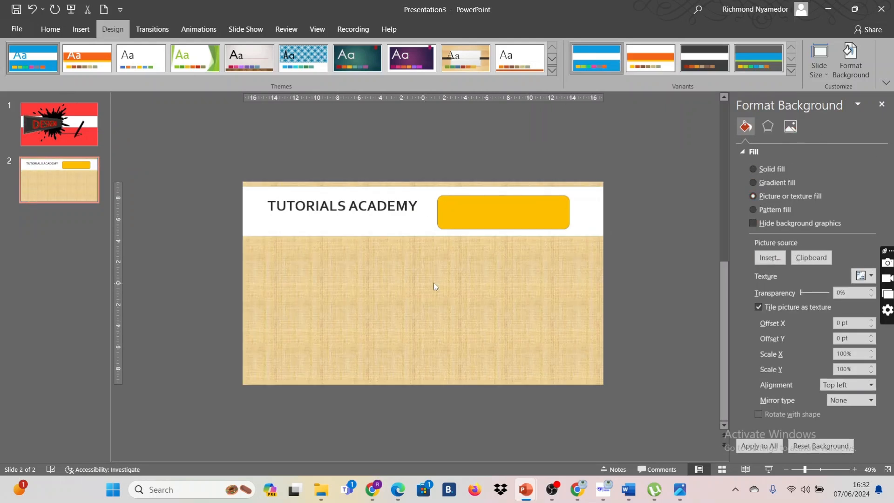
Apply a pattern fill to slide 2's background, trying several patterns and ending on the woven blue-and-dark one
{"action": "left_click", "coordinate": [753, 209]}
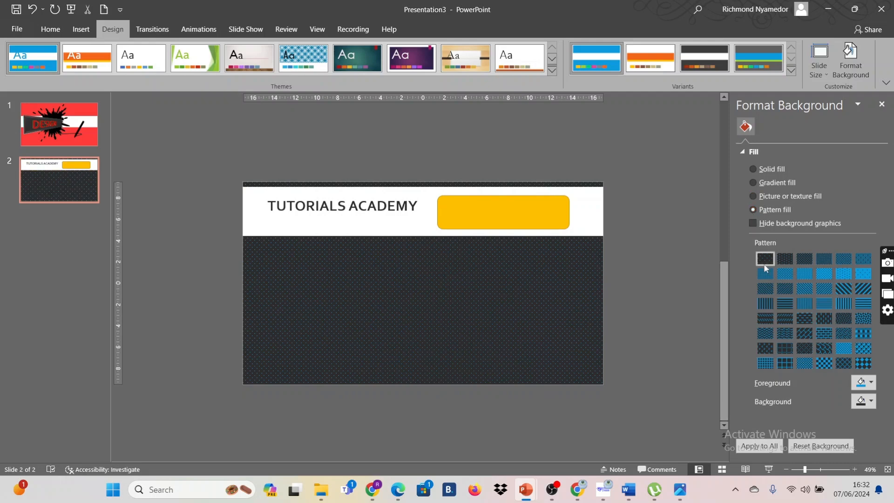
{"action": "left_click", "coordinate": [807, 275]}
{"action": "left_click", "coordinate": [810, 275]}
{"action": "left_click", "coordinate": [824, 273]}
{"action": "left_click", "coordinate": [823, 305]}
{"action": "left_click", "coordinate": [804, 318]}
{"action": "left_click", "coordinate": [803, 347]}
{"action": "left_click", "coordinate": [844, 348]}
{"action": "left_click", "coordinate": [861, 317]}
{"action": "left_click", "coordinate": [843, 319]}
{"action": "left_click", "coordinate": [801, 319]}
{"action": "left_click", "coordinate": [804, 349]}
{"action": "left_click", "coordinate": [825, 305]}
{"action": "left_click", "coordinate": [843, 319]}
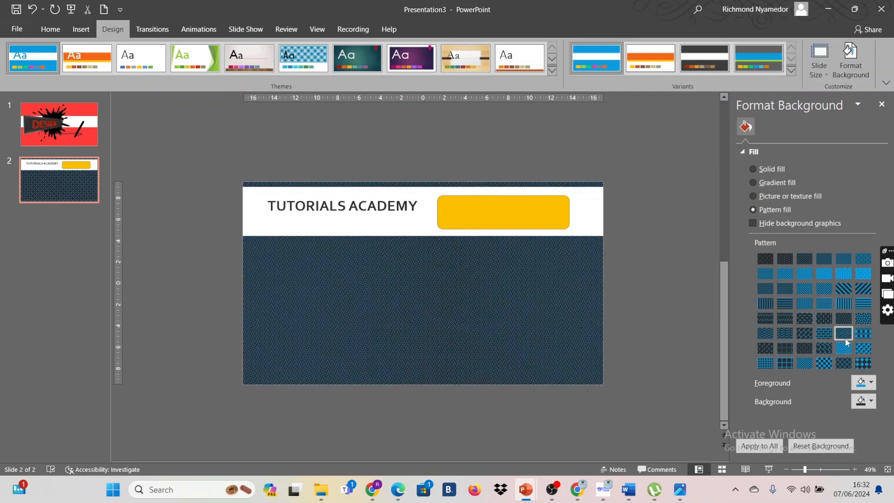
{"action": "left_click", "coordinate": [845, 335]}
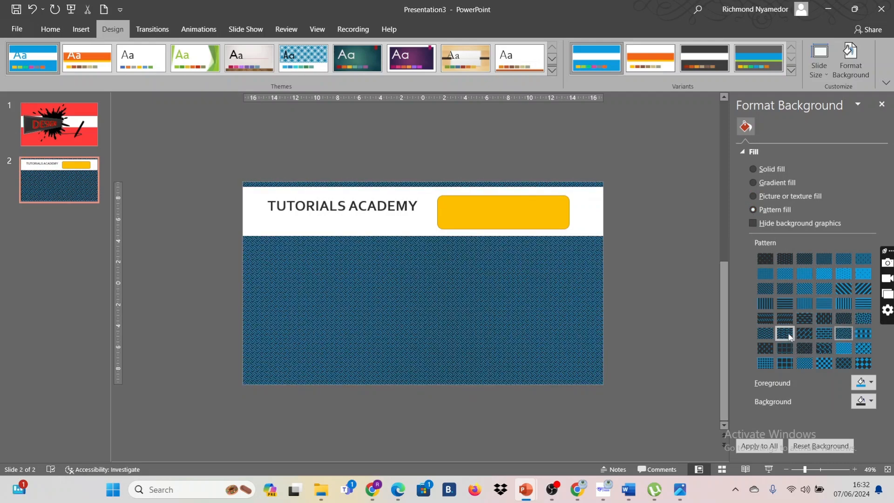
Try hiding slide 2's background graphics, show them again, and close the background settings
{"action": "left_click", "coordinate": [753, 223]}
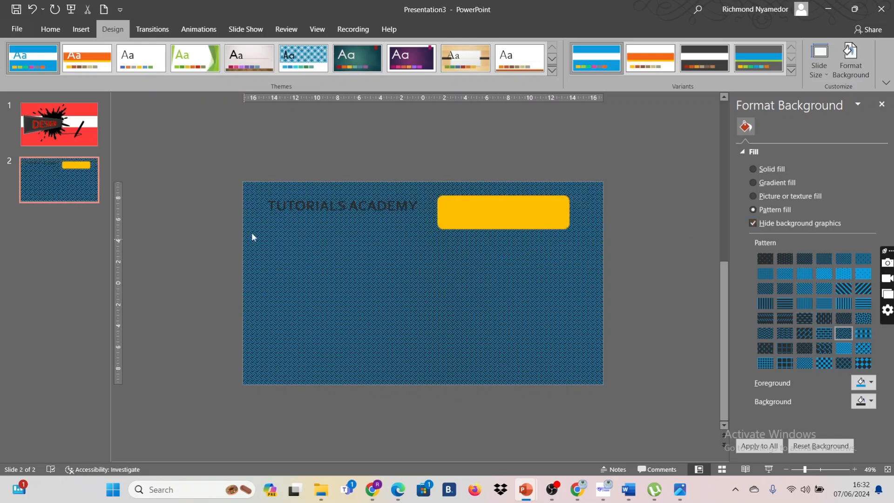
{"action": "left_click", "coordinate": [753, 222]}
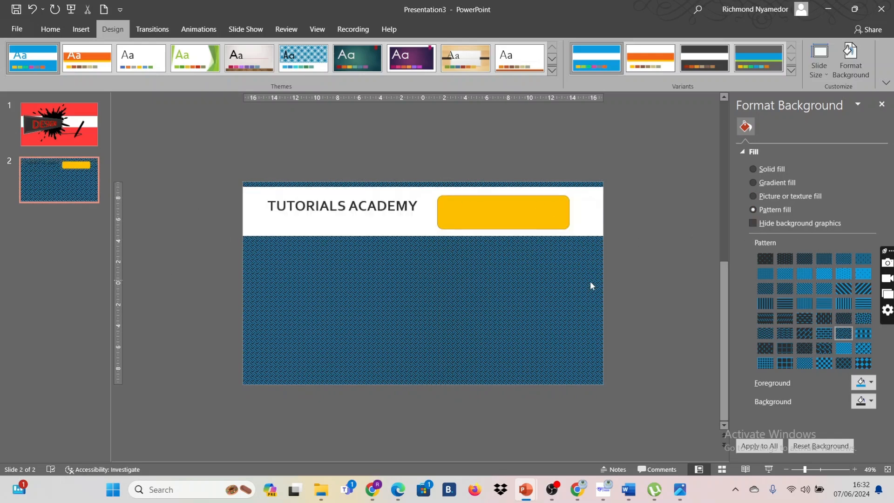
{"action": "left_click", "coordinate": [754, 223]}
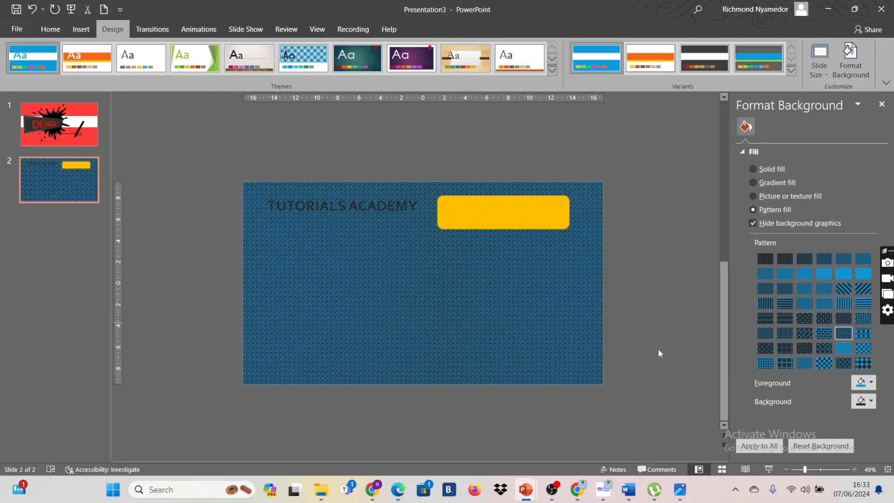
{"action": "left_click", "coordinate": [753, 223]}
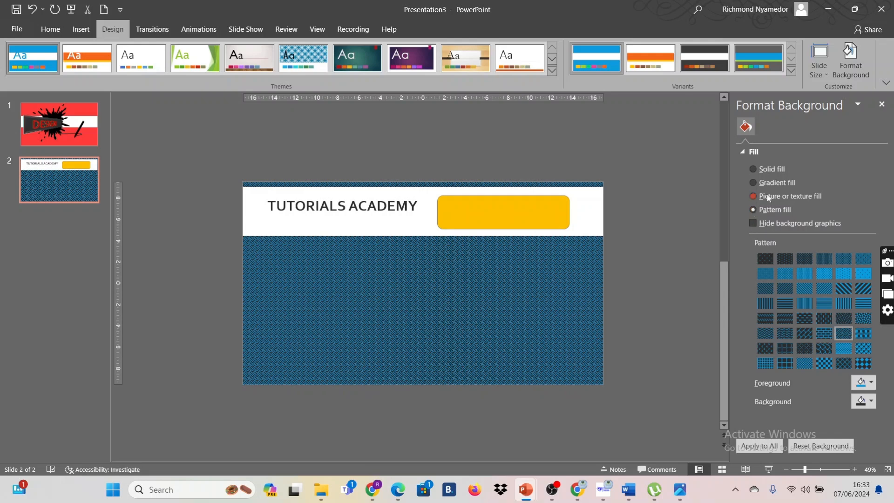
{"action": "left_click", "coordinate": [881, 103]}
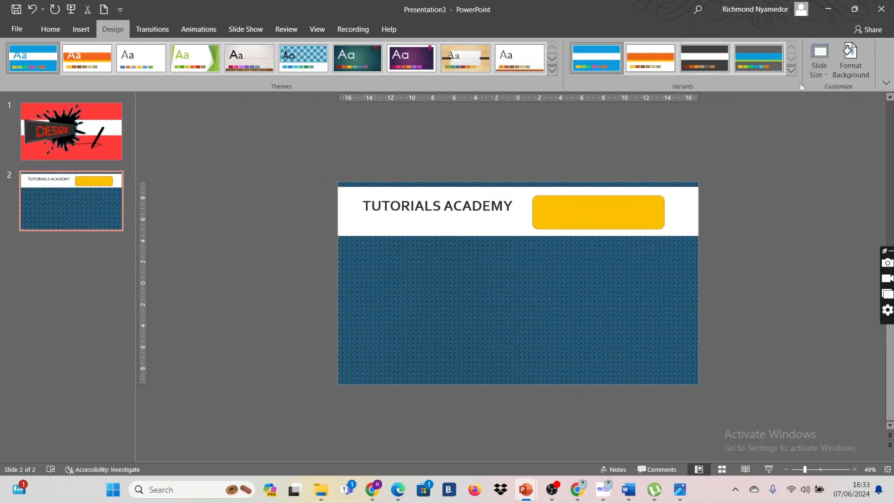
Change the slide size to Standard (4:3) with the content scaled to Maximize
{"action": "left_click", "coordinate": [827, 74]}
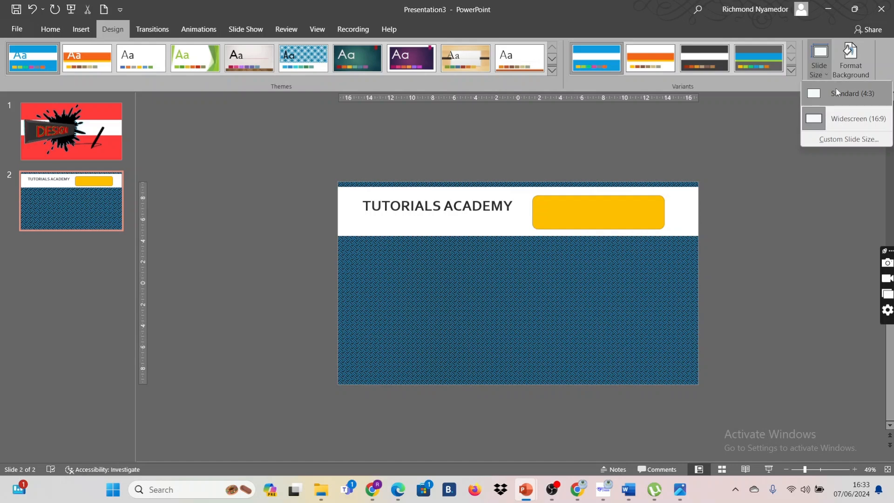
{"action": "left_click", "coordinate": [836, 90]}
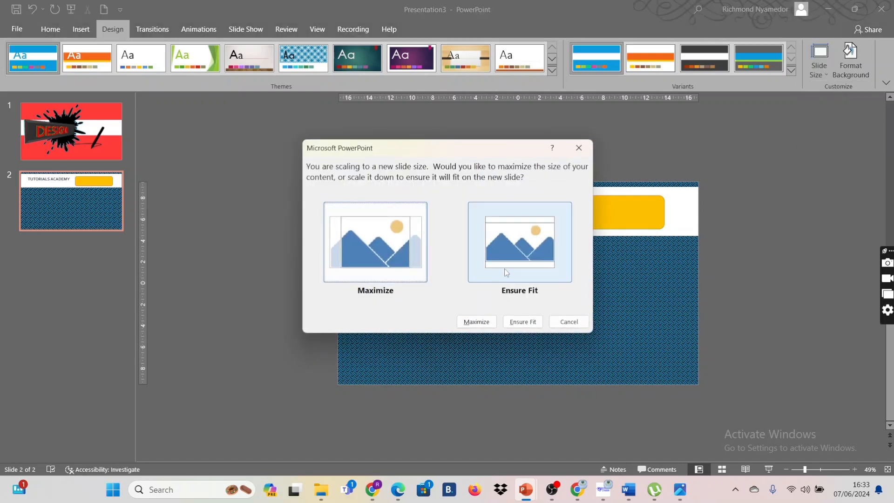
{"action": "left_click", "coordinate": [351, 252]}
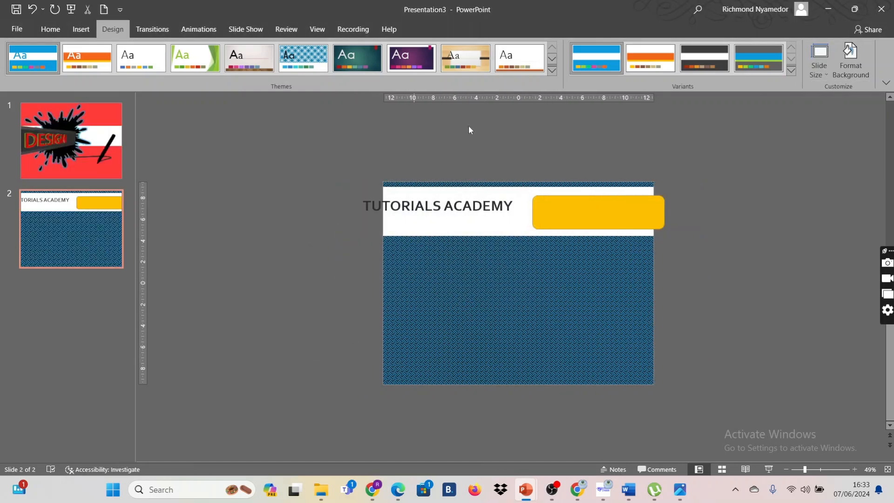
Open the custom slide size settings and set the slide width to 24.4 cm
{"action": "left_click", "coordinate": [825, 73]}
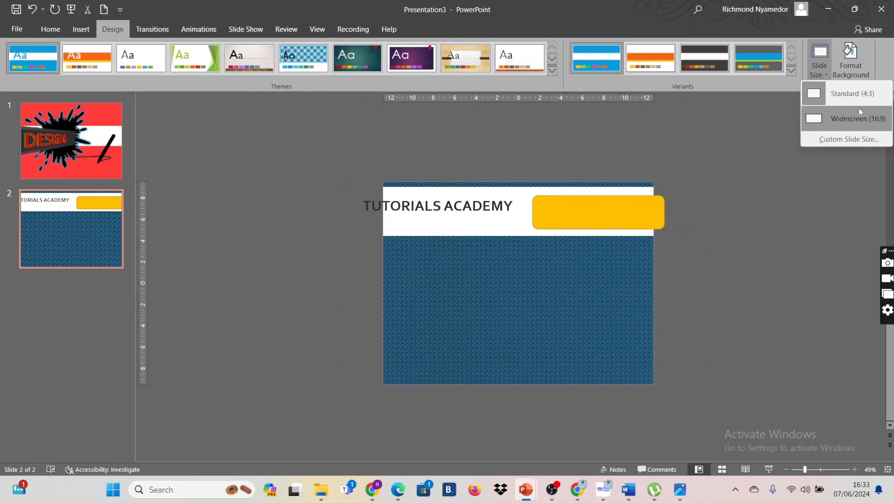
{"action": "left_click", "coordinate": [849, 139]}
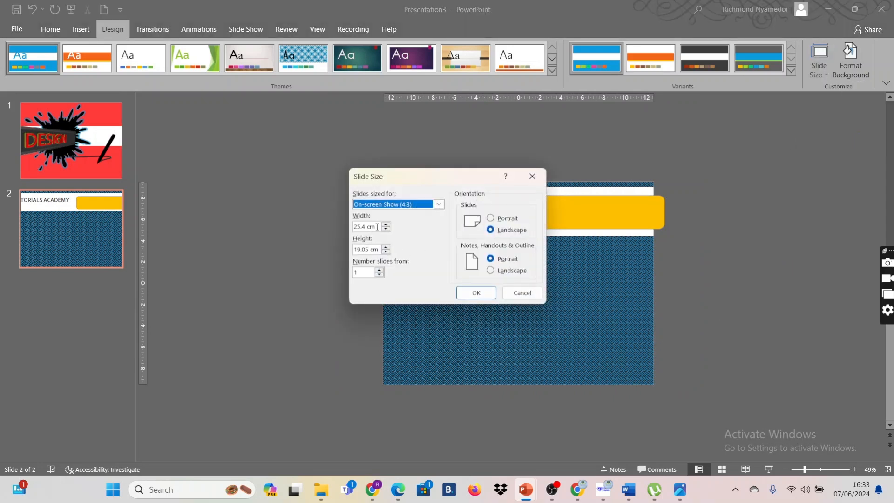
{"action": "left_click", "coordinate": [386, 224]}
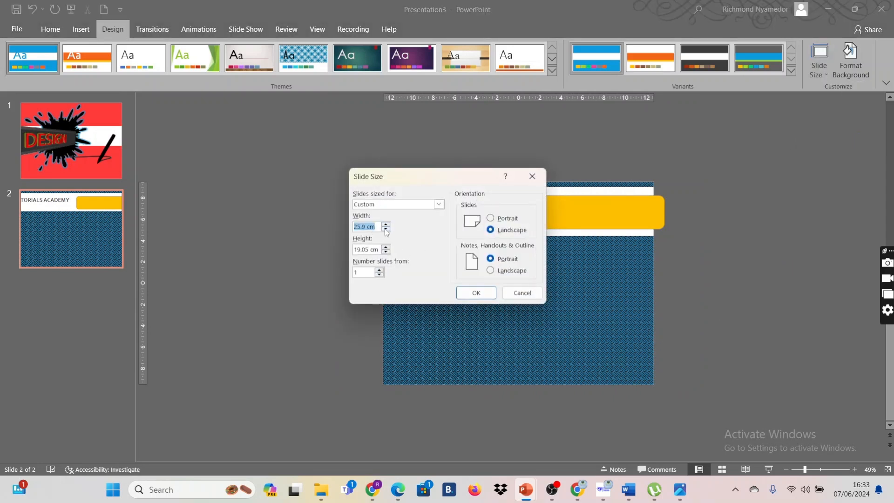
{"action": "left_click", "coordinate": [385, 230]}
{"action": "left_click", "coordinate": [385, 230]}
Set the custom slide height to 16.7 cm and start the slide numbering from 0
{"action": "left_click", "coordinate": [385, 253]}
{"action": "left_click", "coordinate": [385, 252]}
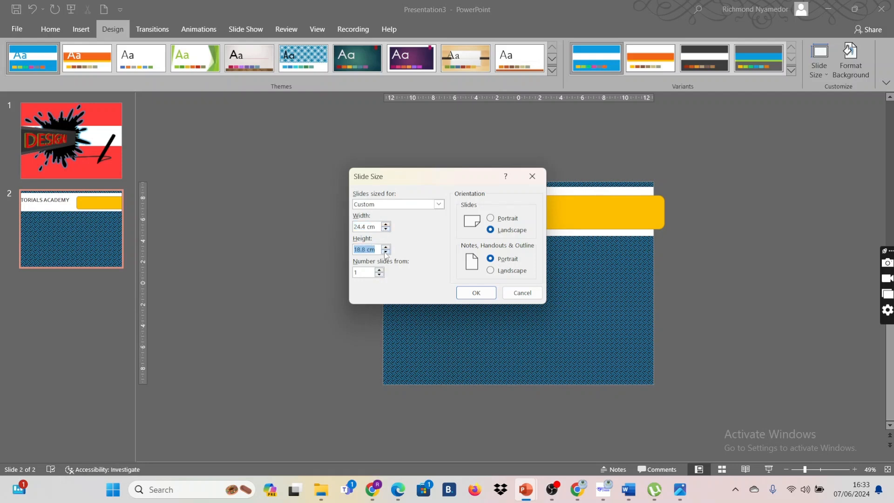
{"action": "left_click", "coordinate": [385, 252]}
{"action": "left_click", "coordinate": [385, 252]}
{"action": "left_click", "coordinate": [385, 253]}
{"action": "left_click", "coordinate": [385, 253]}
{"action": "left_click", "coordinate": [385, 253]}
{"action": "left_click", "coordinate": [385, 252]}
{"action": "left_click", "coordinate": [385, 253]}
{"action": "left_click", "coordinate": [385, 252]}
{"action": "left_click", "coordinate": [385, 252]}
{"action": "left_click", "coordinate": [385, 252]}
{"action": "left_click", "coordinate": [379, 270]}
Review the preset slide sizes, keep Custom, and set the slide width to 23.1 cm
{"action": "left_click", "coordinate": [439, 204]}
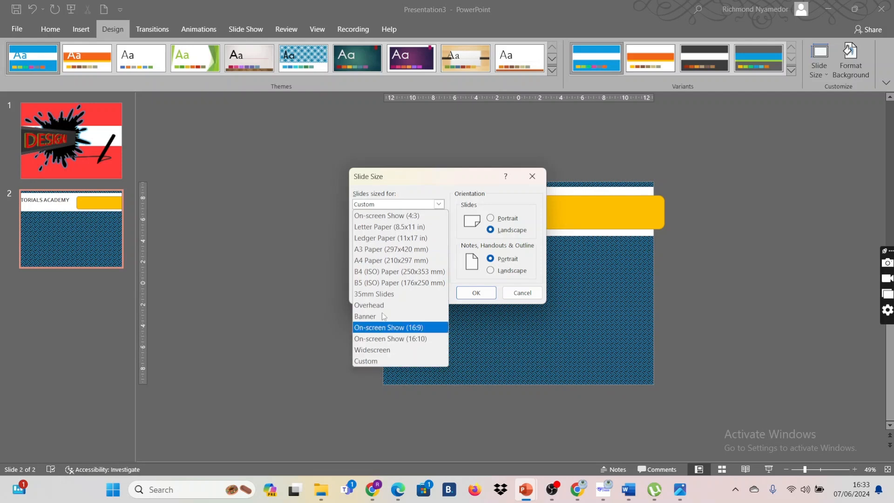
{"action": "left_click", "coordinate": [439, 207]}
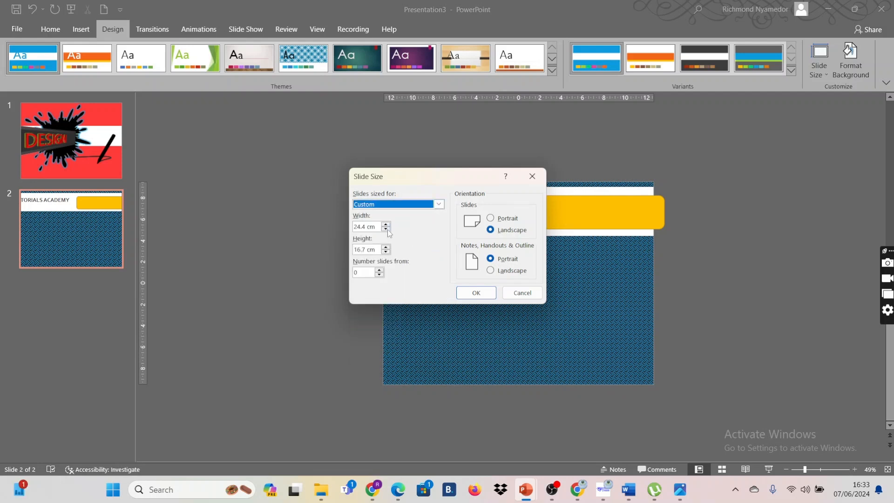
{"action": "left_click", "coordinate": [386, 229]}
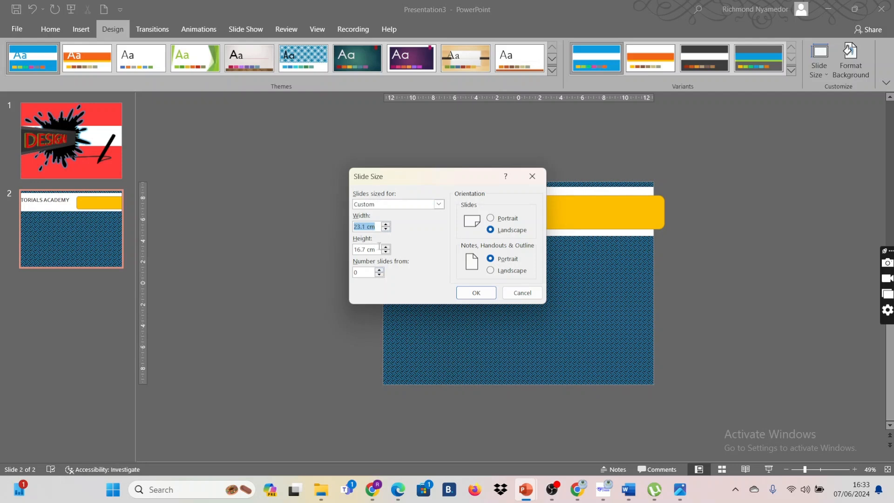
Set the slide orientation to Portrait and apply the custom size with the content scaled to Maximize
{"action": "left_click", "coordinate": [490, 218]}
{"action": "left_click", "coordinate": [491, 230]}
{"action": "left_click", "coordinate": [490, 218]}
{"action": "left_click", "coordinate": [490, 230]}
{"action": "left_click", "coordinate": [490, 219]}
{"action": "left_click", "coordinate": [490, 229]}
{"action": "left_click", "coordinate": [490, 219]}
{"action": "left_click", "coordinate": [476, 293]}
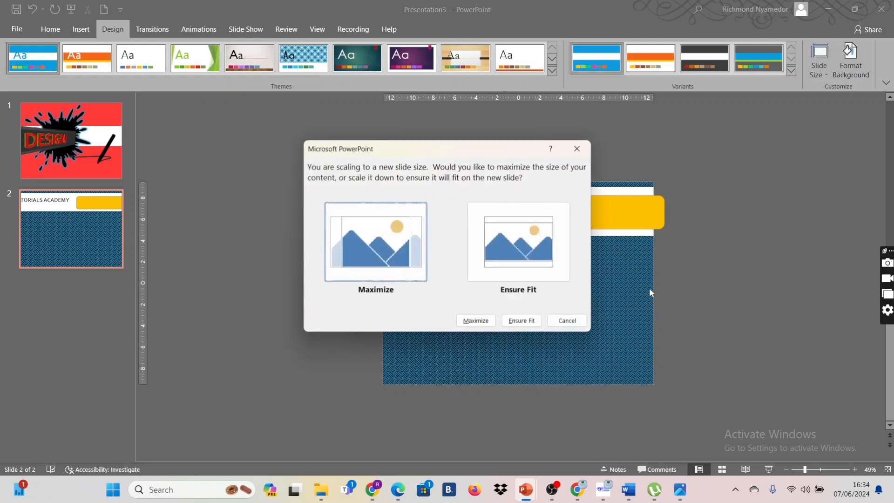
{"action": "left_click", "coordinate": [476, 321]}
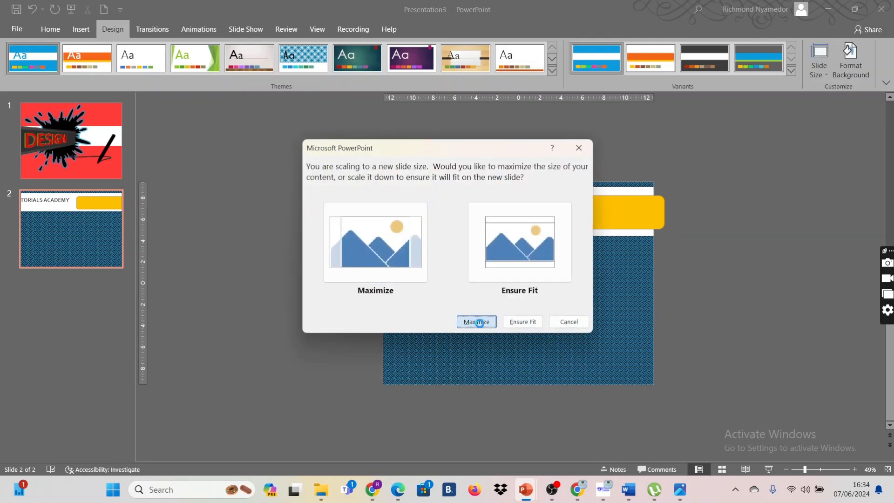
Examine how the content of the DESIGN slide and the TUTORIALS ACADEMY slide fits the portrait layout
{"action": "scroll", "coordinate": [514, 279], "scroll_direction": "up", "scroll_amount": 1}
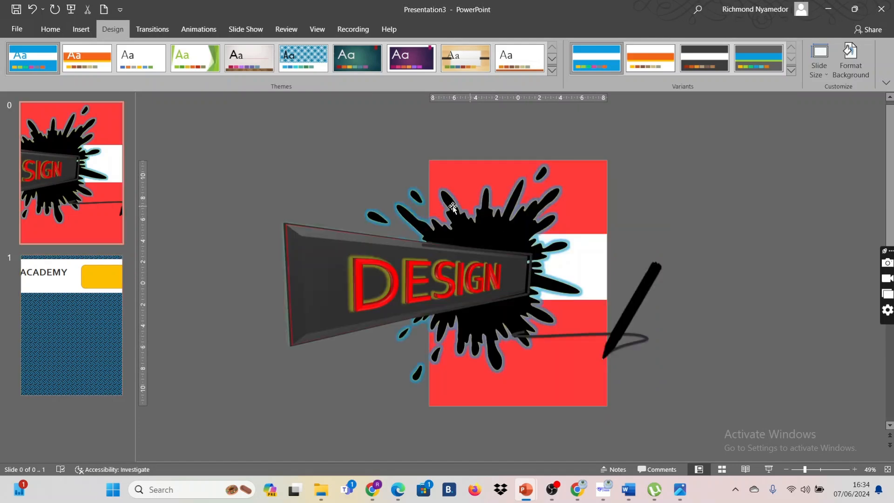
{"action": "scroll", "coordinate": [536, 272], "scroll_direction": "down", "scroll_amount": 1}
{"action": "left_click", "coordinate": [100, 233]}
{"action": "left_click", "coordinate": [105, 306]}
{"action": "left_click", "coordinate": [104, 201]}
{"action": "left_click", "coordinate": [89, 333]}
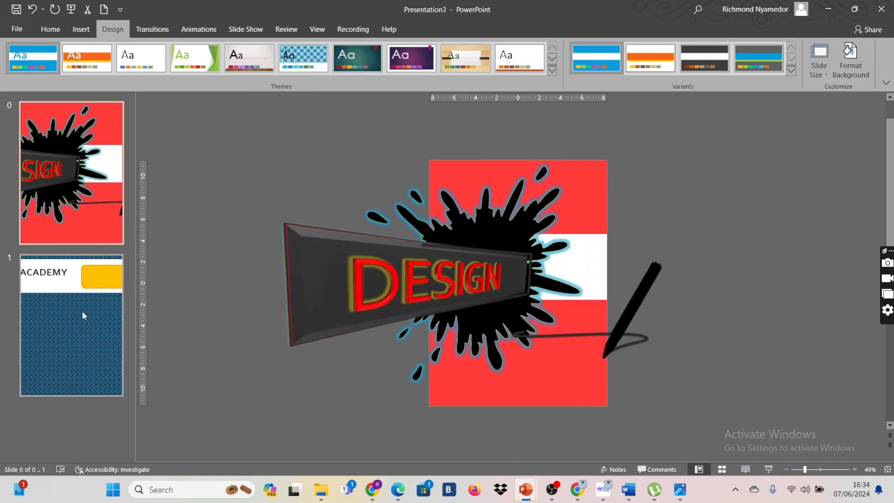
{"action": "left_click", "coordinate": [99, 199]}
{"action": "left_click", "coordinate": [82, 298]}
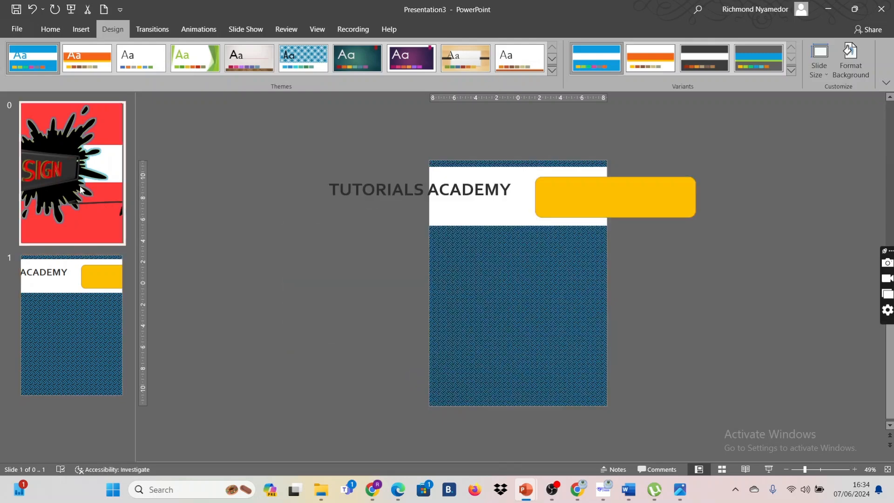
{"action": "left_click", "coordinate": [75, 203]}
{"action": "left_click", "coordinate": [296, 289]}
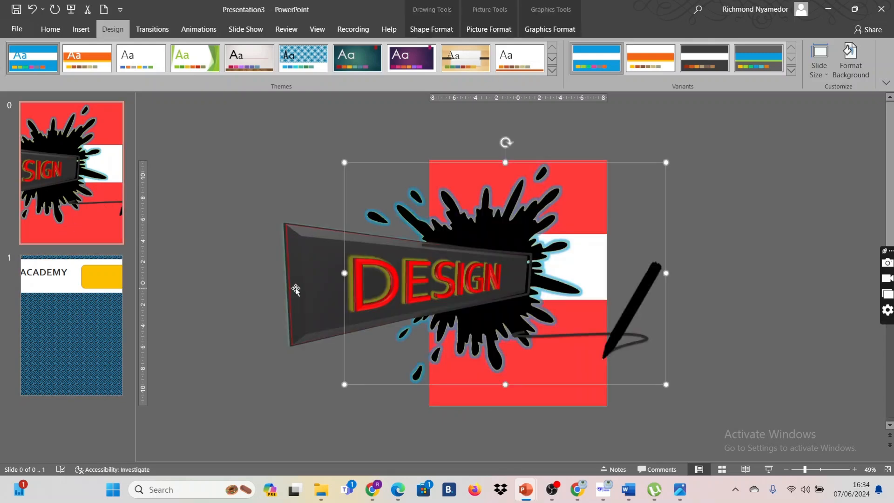
Undo the custom portrait size and the Standard (4:3) slide size change
{"action": "key", "text": "ctrl+z"}
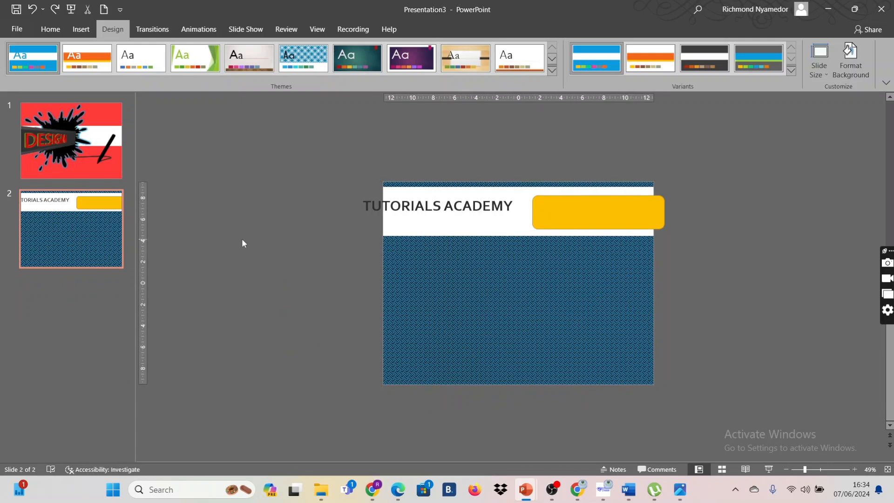
{"action": "key", "text": "ctrl+z"}
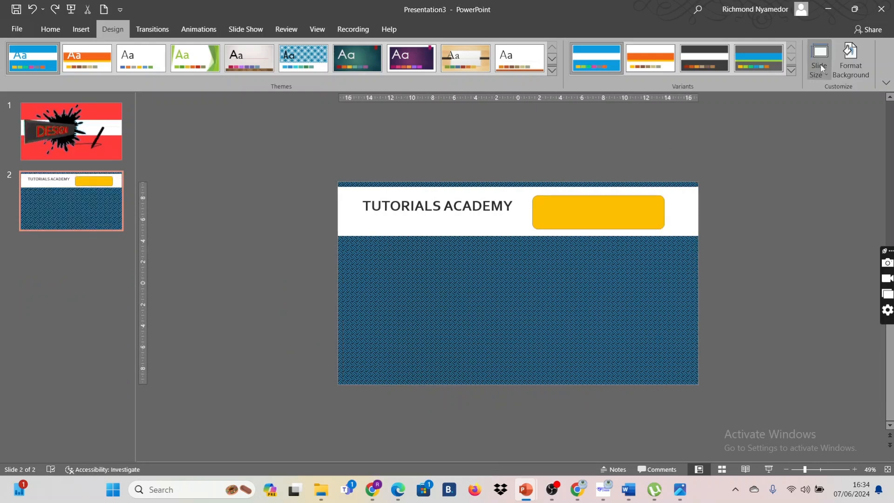
Open the background formatting options for the TUTORIALS ACADEMY slide and review the Background Styles of the theme variants
{"action": "left_click", "coordinate": [847, 67]}
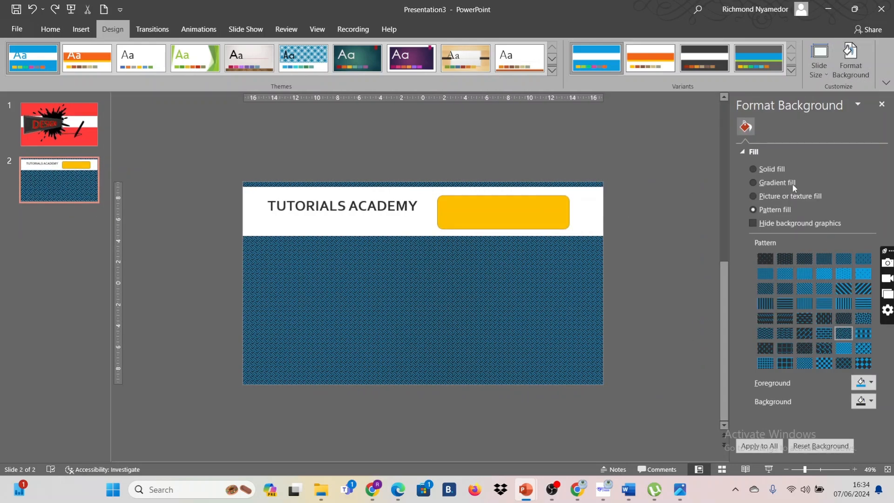
{"action": "left_click", "coordinate": [881, 105]}
{"action": "left_click", "coordinate": [791, 70]}
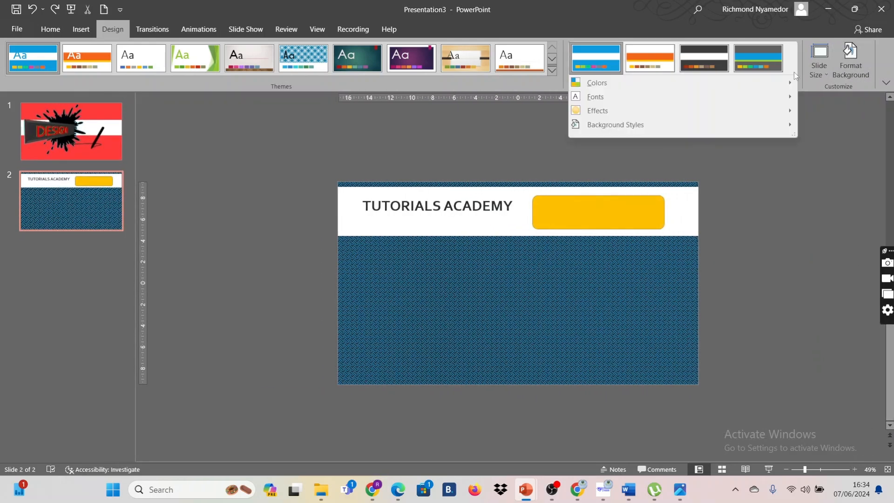
{"action": "mouse_move", "coordinate": [702, 125]}
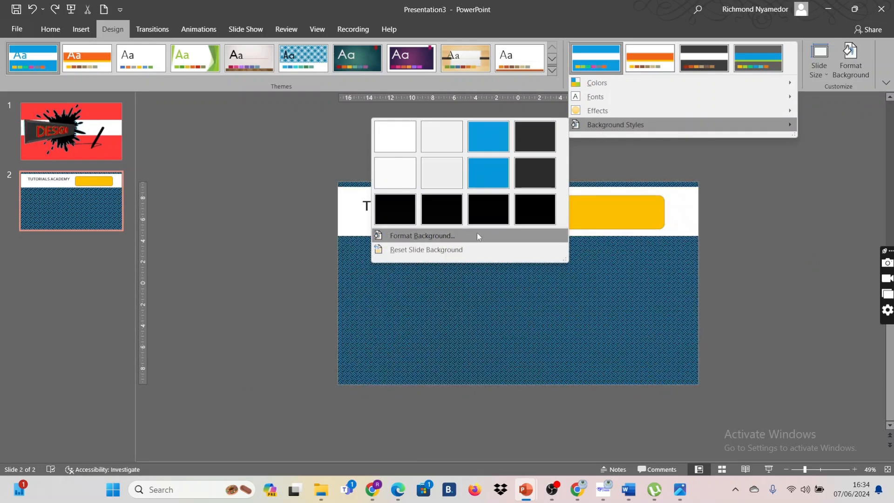
{"action": "left_click", "coordinate": [857, 54]}
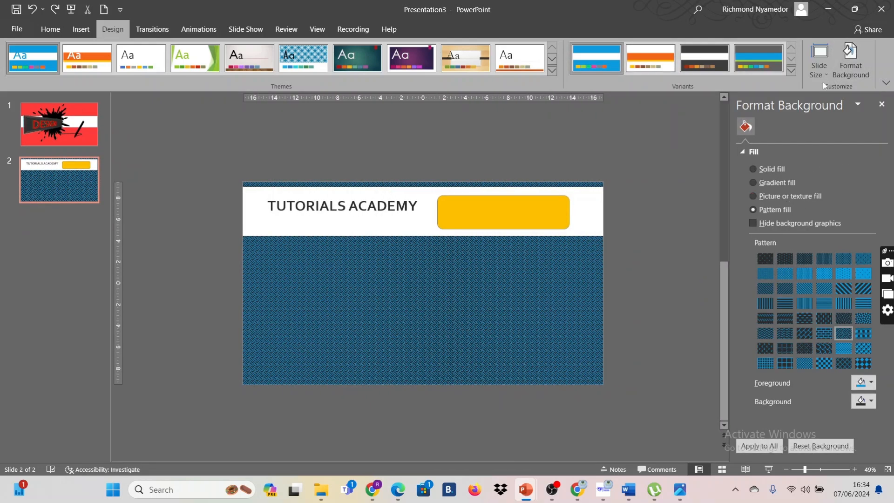
{"action": "left_click", "coordinate": [791, 70]}
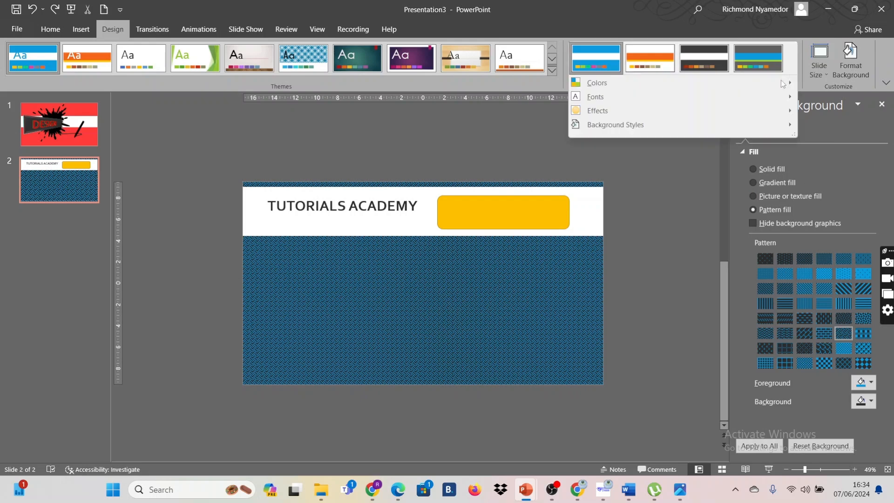
{"action": "mouse_move", "coordinate": [632, 126]}
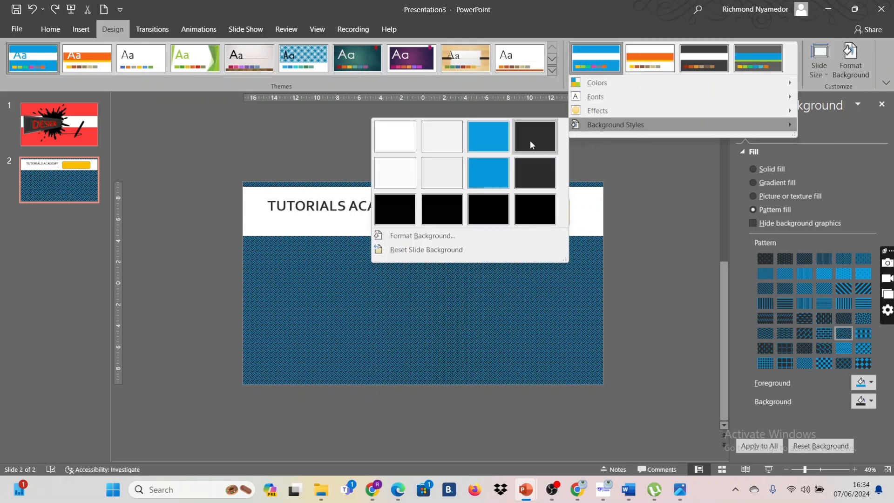
{"action": "left_click", "coordinate": [437, 247]}
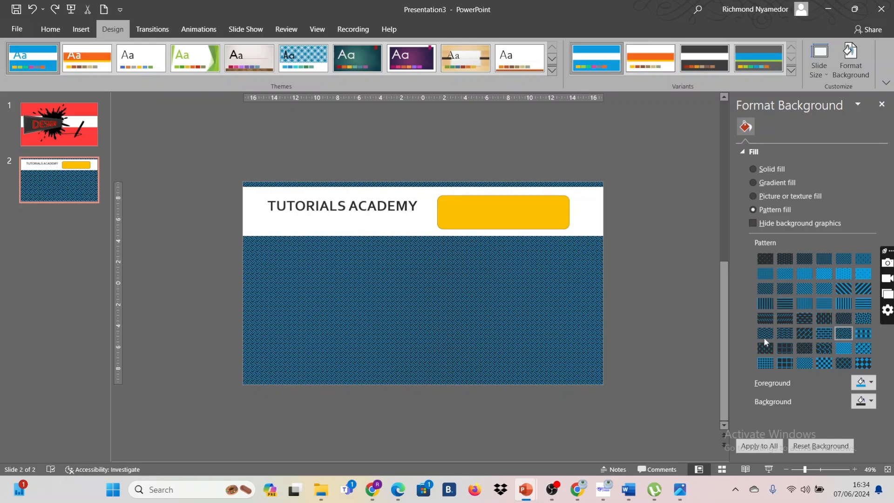
Give the slide background's pattern fill a light green foreground, a red background and a dense dotted pattern
{"action": "left_click", "coordinate": [871, 383]}
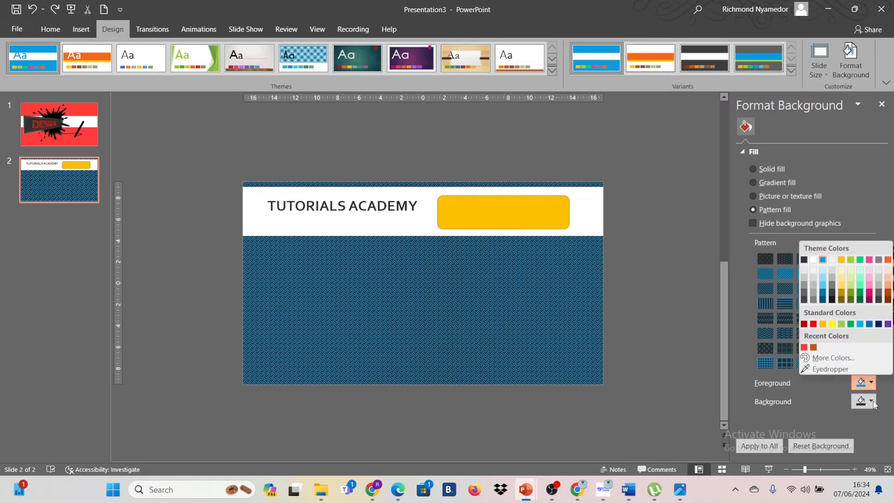
{"action": "left_click", "coordinate": [831, 323]}
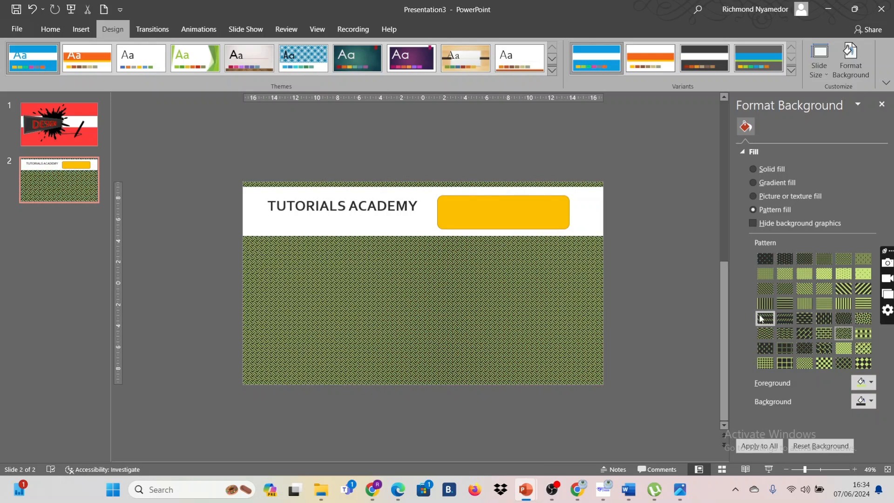
{"action": "left_click", "coordinate": [865, 403]}
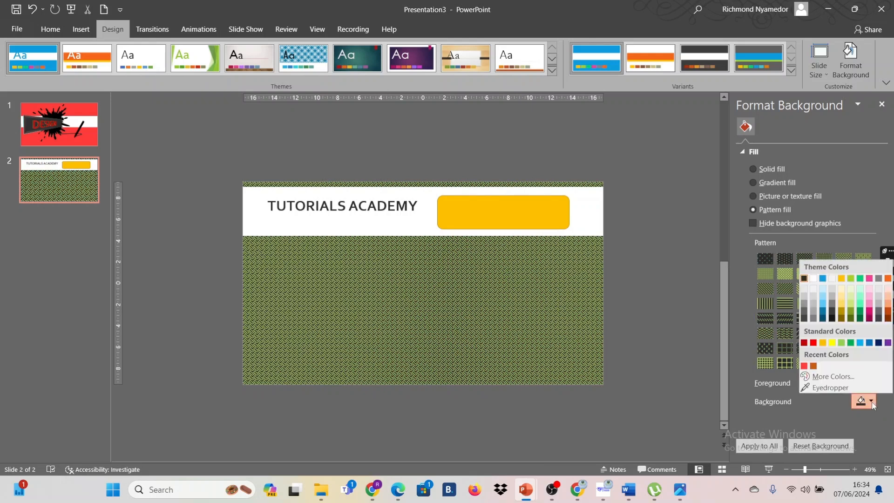
{"action": "left_click", "coordinate": [816, 345]}
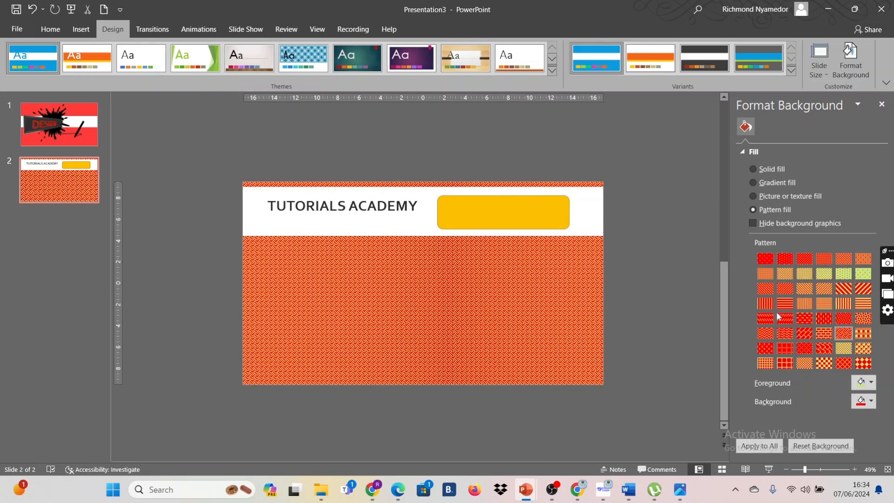
{"action": "left_click", "coordinate": [844, 273]}
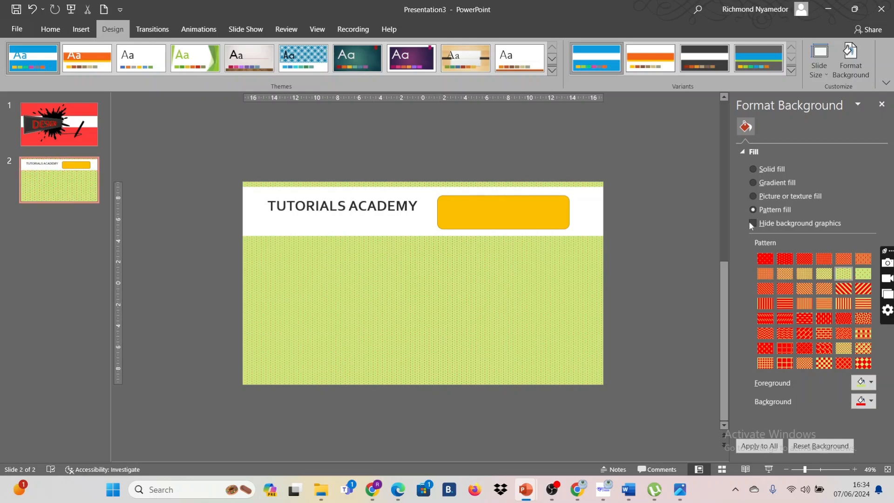
Set the pattern fill to a blue foreground and a dark background, and choose the horizontal brick pattern
{"action": "left_click", "coordinate": [867, 382]}
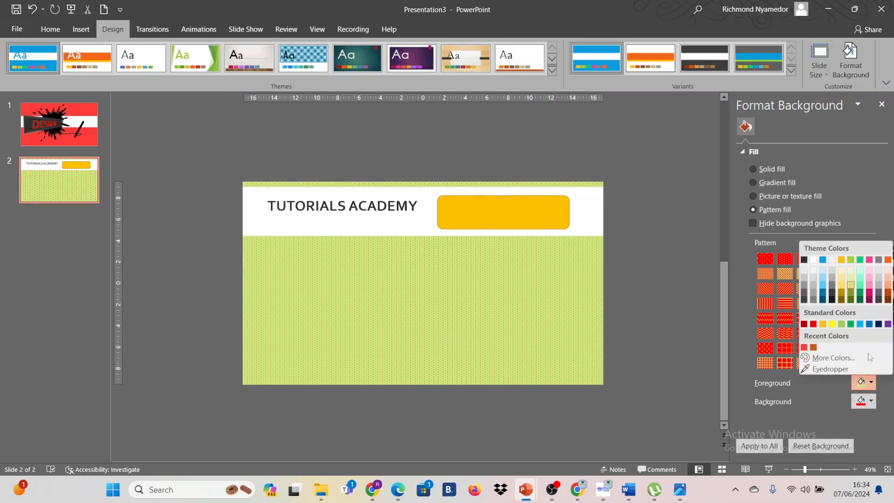
{"action": "left_click", "coordinate": [823, 279]}
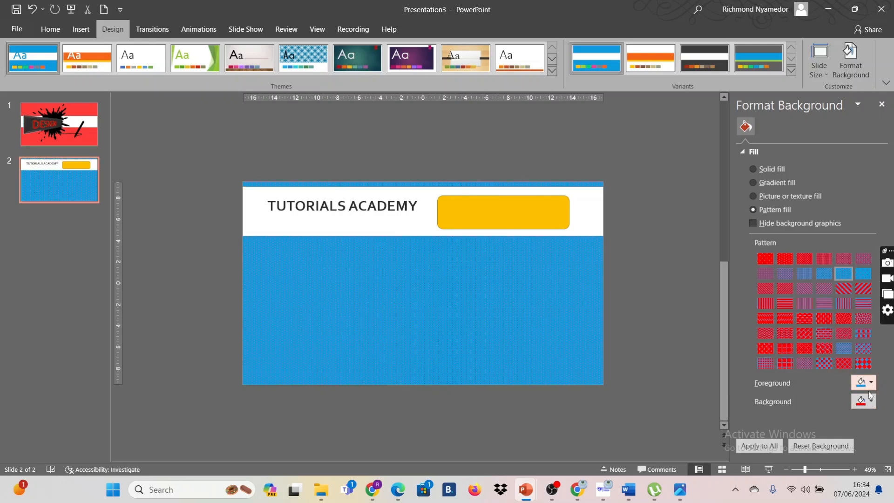
{"action": "left_click", "coordinate": [873, 402]}
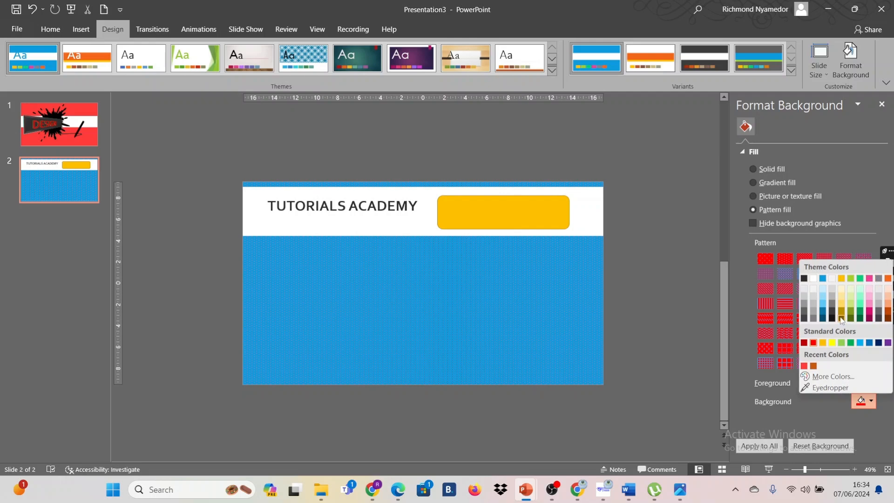
{"action": "left_click", "coordinate": [804, 279]}
{"action": "left_click", "coordinate": [804, 333]}
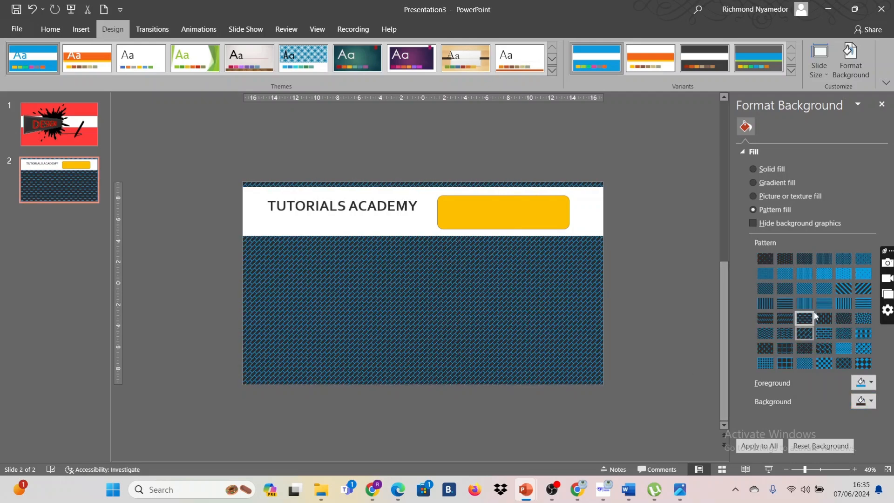
{"action": "left_click", "coordinate": [820, 332]}
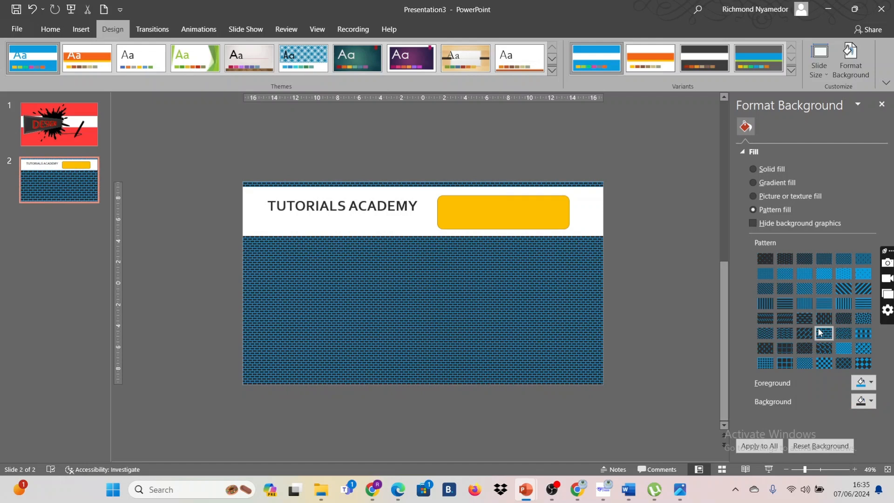